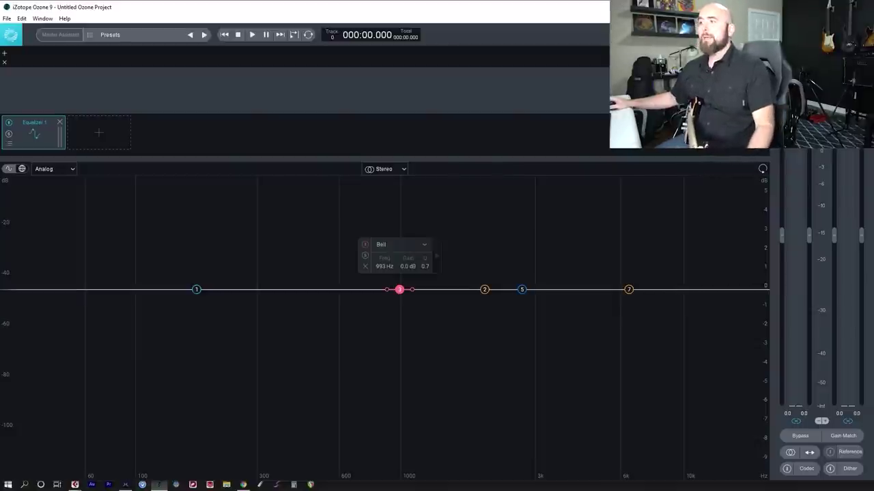
Make band 1 a Flat High-Pass filter (177 Hz, 6 dB/oct) from the Highpass submenu
click(196, 290)
click(220, 246)
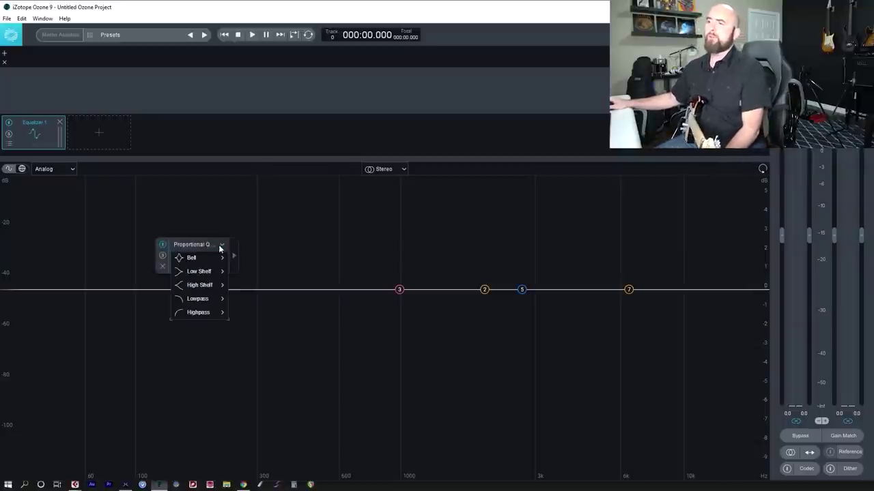
mouse_move(207, 318)
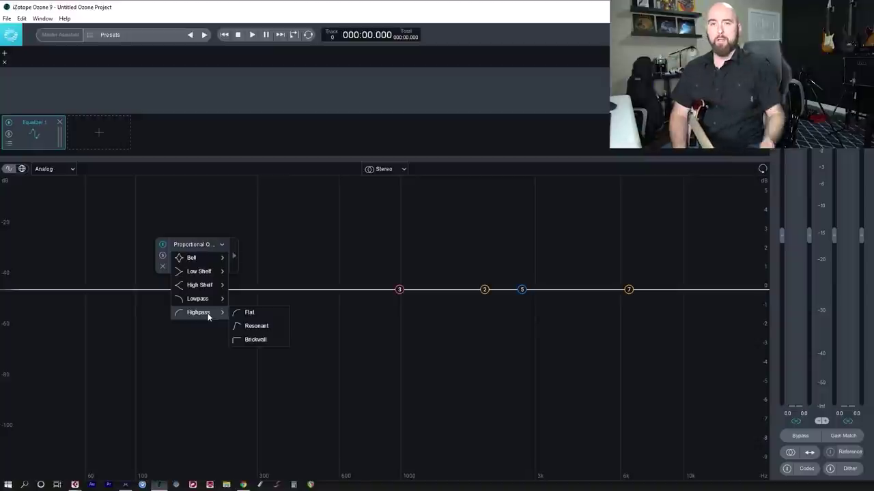
mouse_move(201, 301)
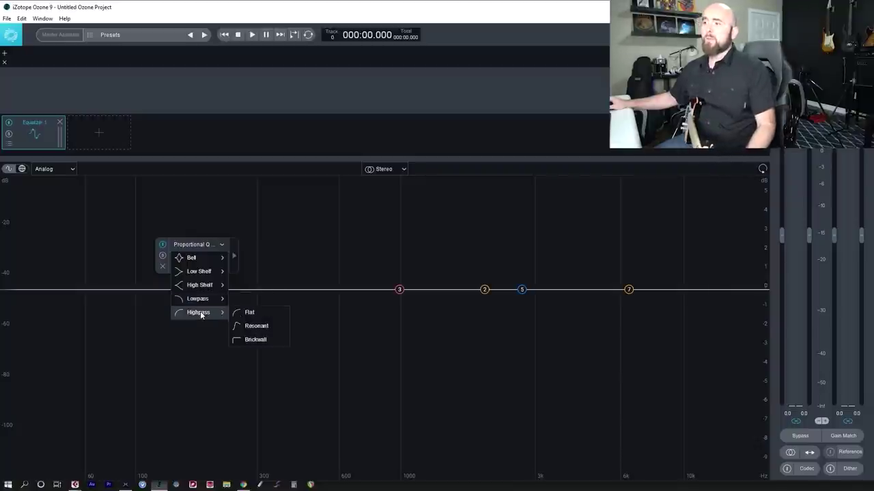
click(201, 313)
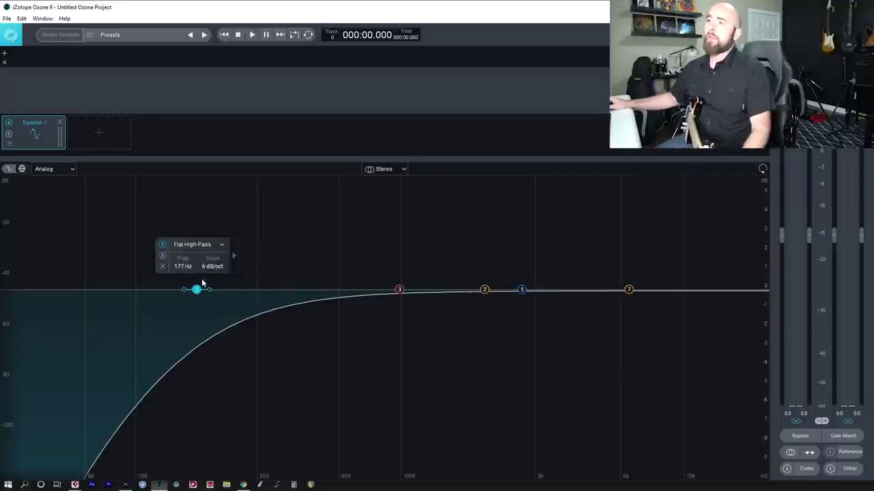
Set band 1's high-pass cutoff to 100 Hz and its slope to 48 dB/oct
double_click(181, 266)
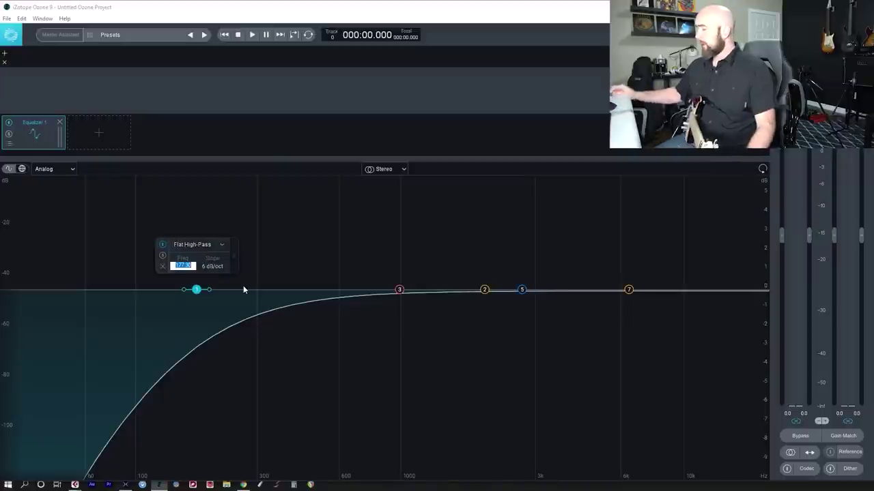
text(100)
key(Return)
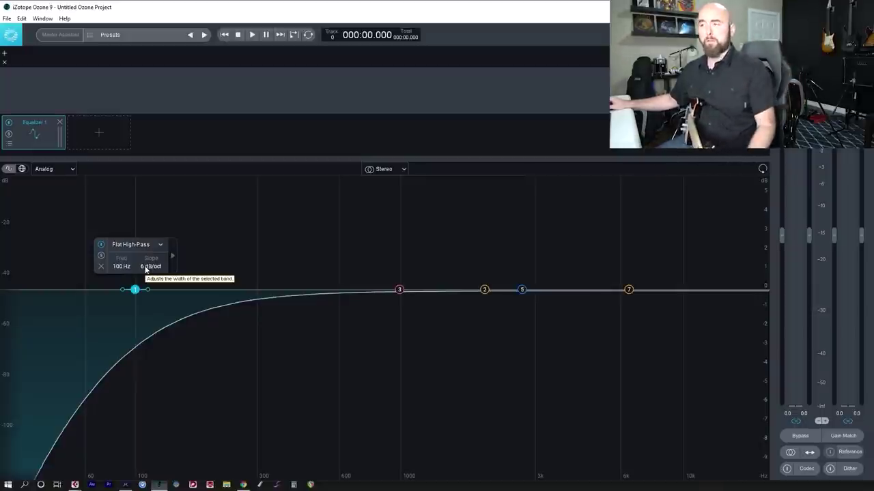
scroll(145, 268, up, 5)
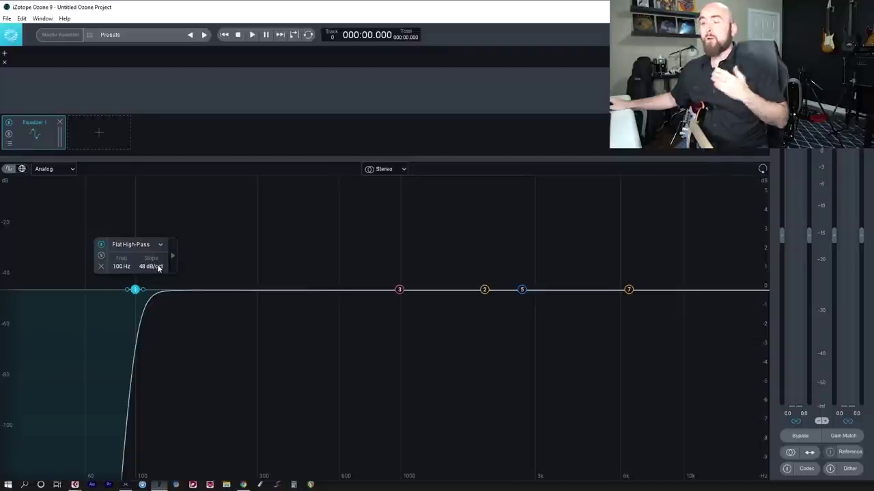
scroll(152, 267, down, 2)
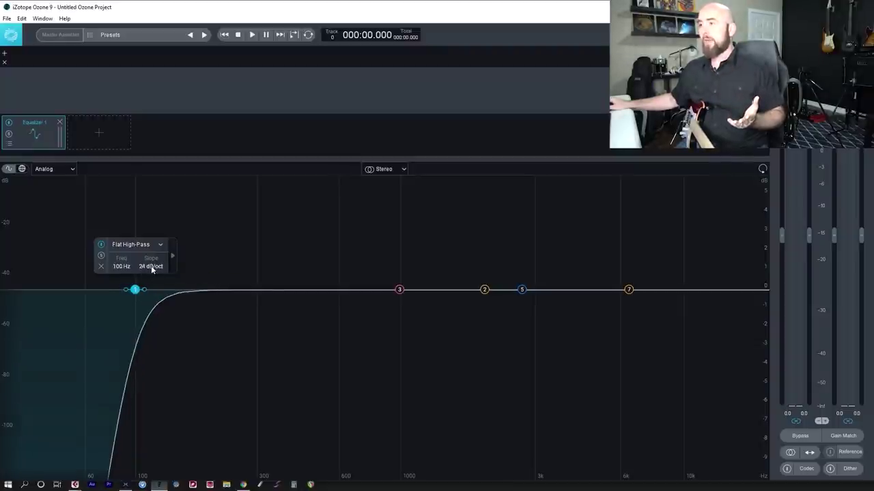
scroll(151, 267, down, 2)
scroll(151, 267, up, 2)
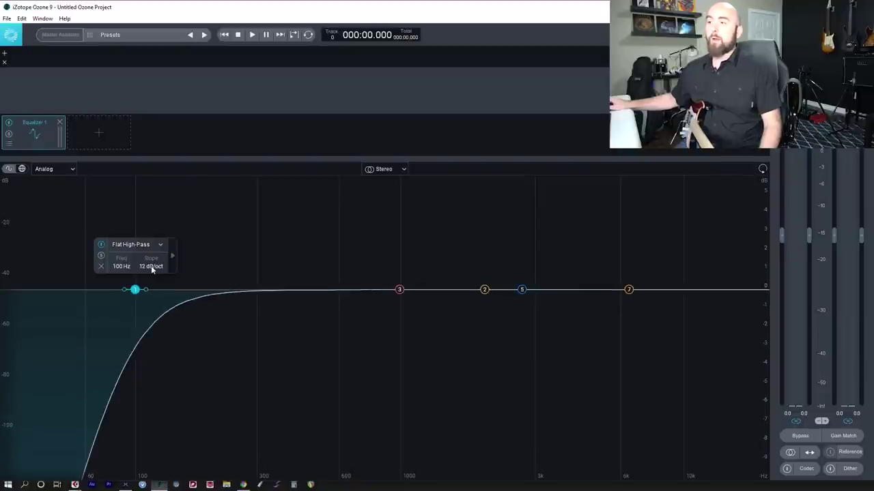
scroll(153, 270, up, 1)
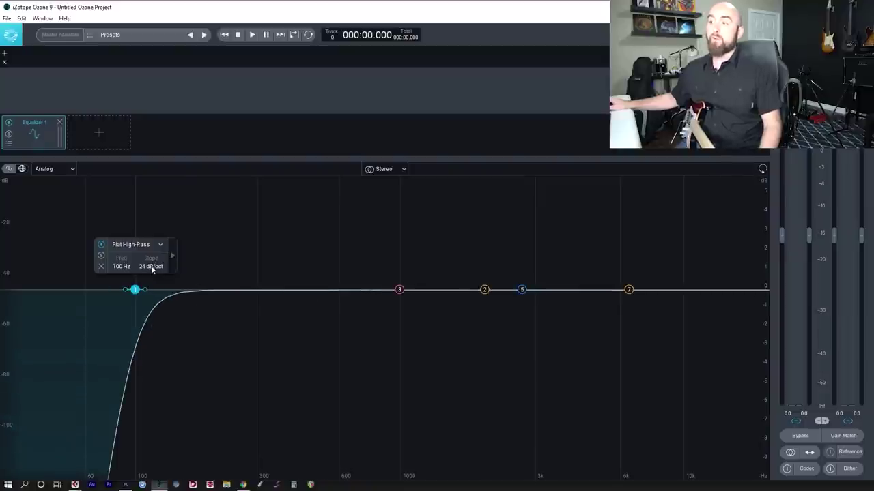
scroll(152, 269, up, 1)
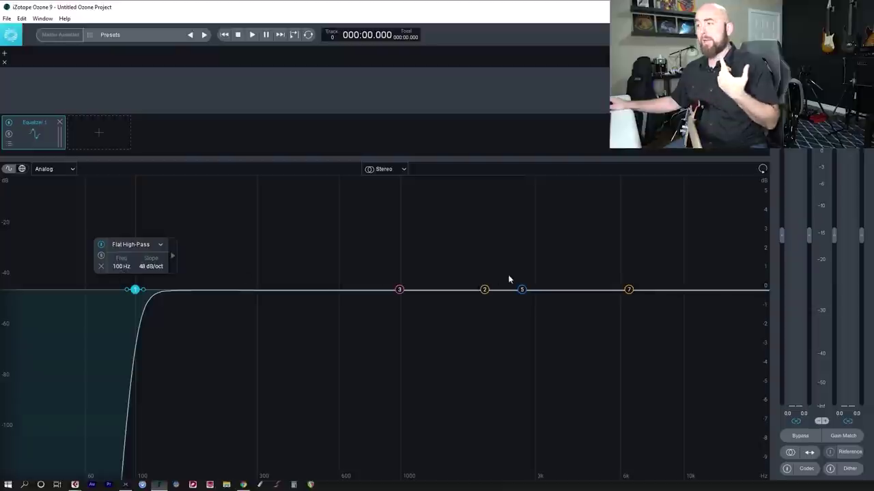
Make band 7 a Flat Low-Pass filter at 8006 Hz with a 48 dB/oct slope
click(628, 291)
click(632, 247)
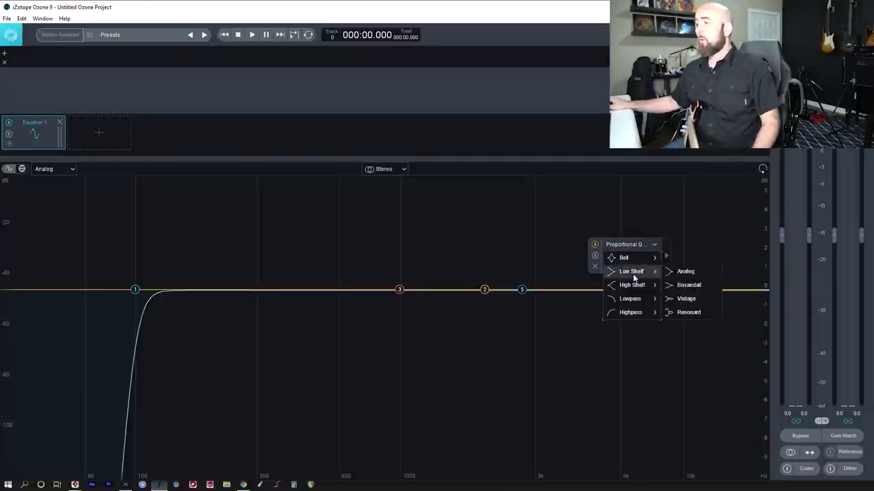
click(638, 299)
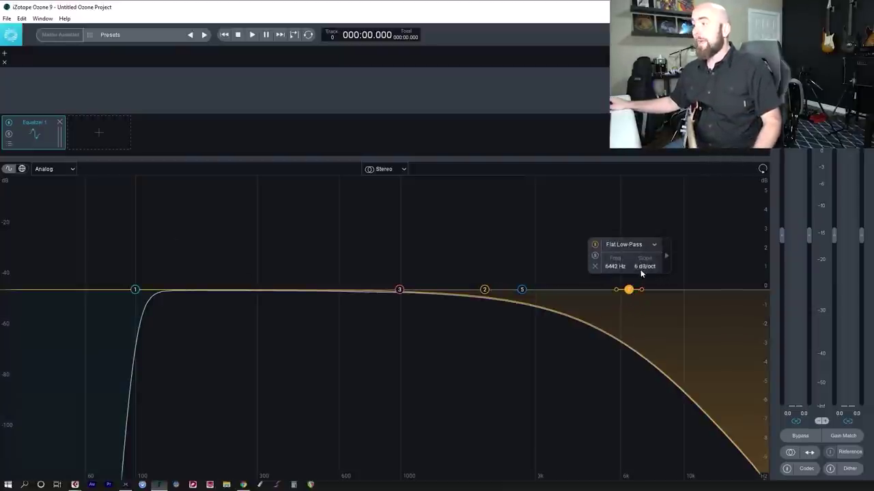
scroll(640, 268, up, 4)
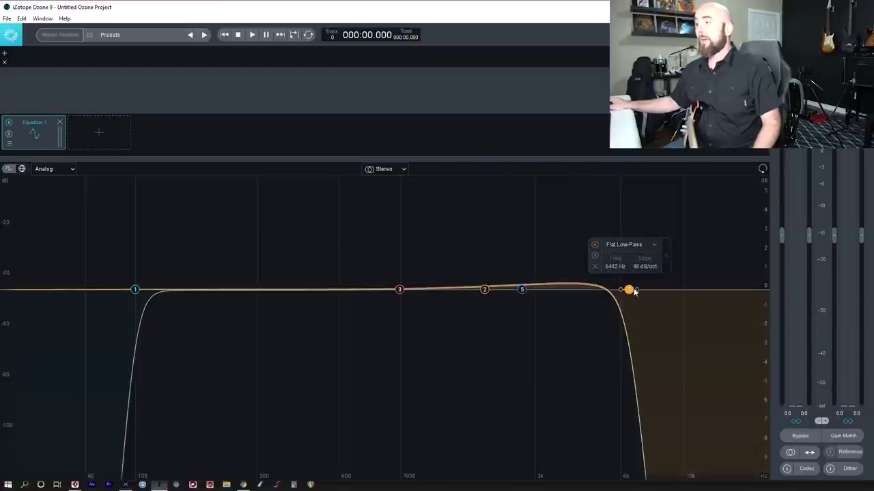
drag(630, 290, 660, 293)
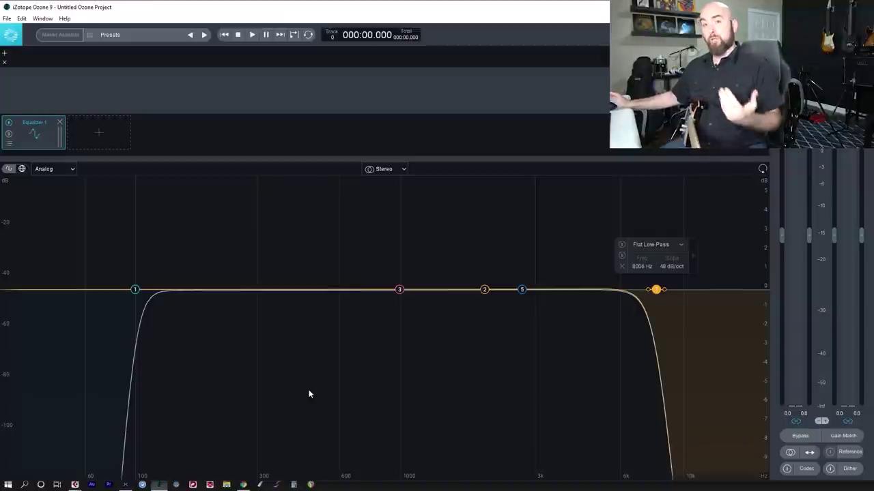
Switch band 1 to a Low Shelf and drag it to a −1.7 dB cut at 123 Hz
click(136, 290)
click(133, 244)
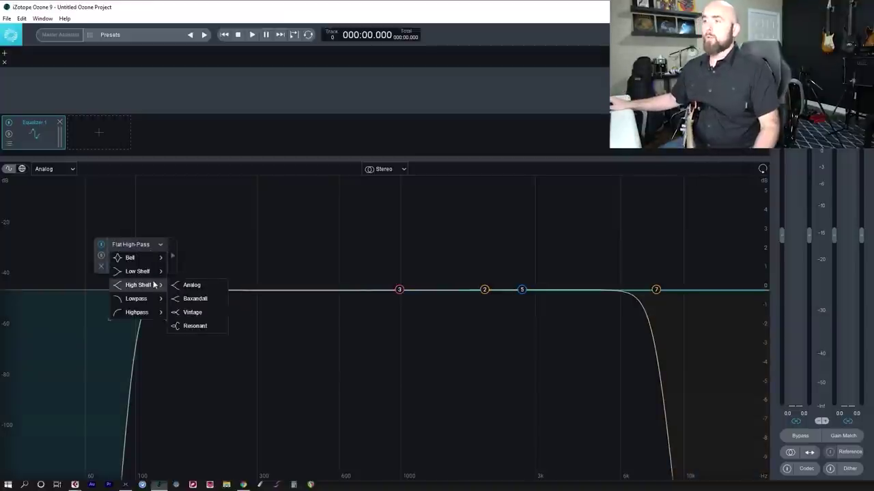
click(152, 273)
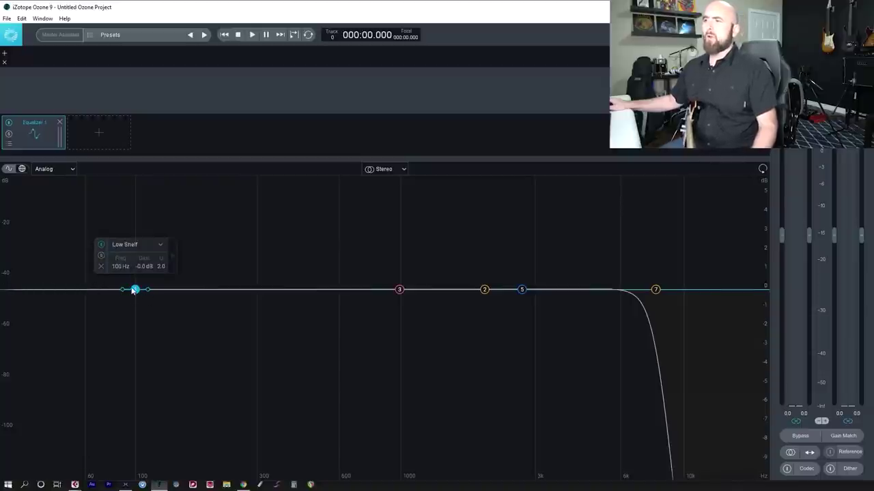
drag(134, 290, 140, 311)
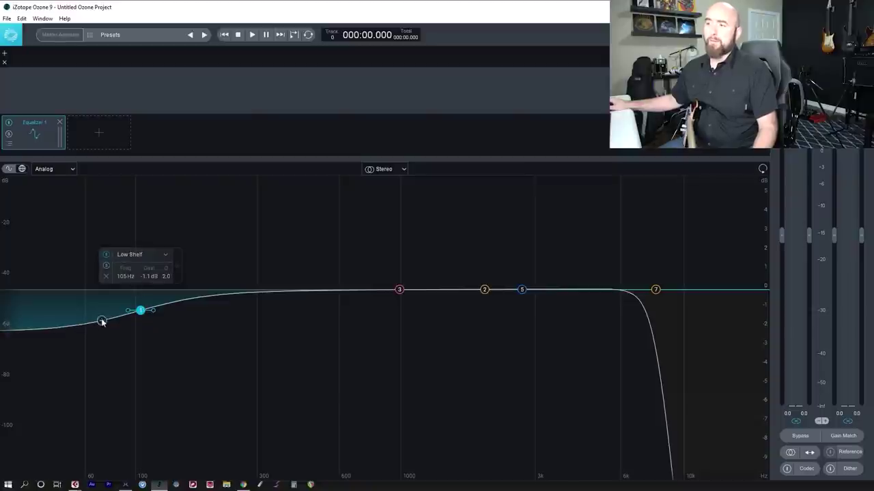
drag(140, 311, 139, 468)
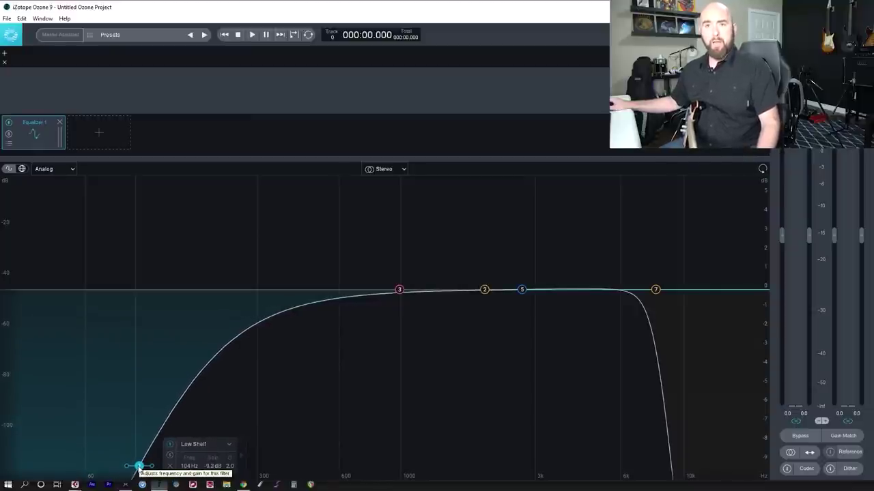
drag(139, 468, 156, 325)
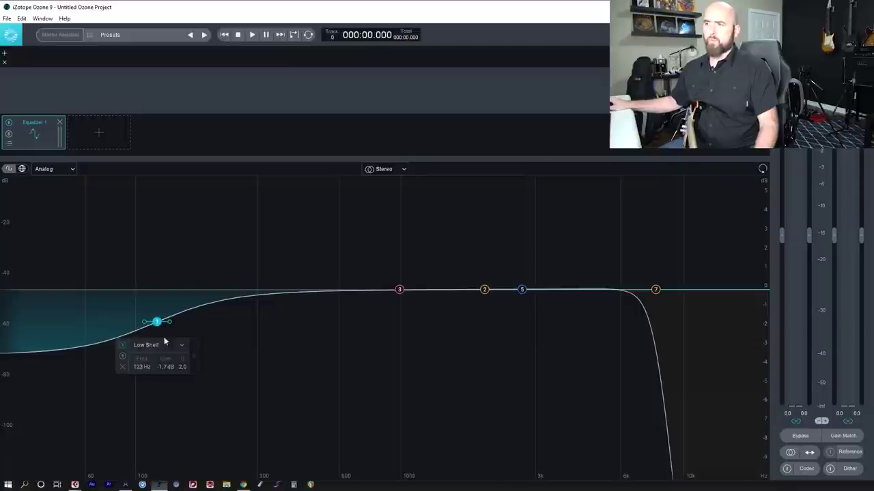
Turn band 1 back into a Flat high-pass filter
click(175, 347)
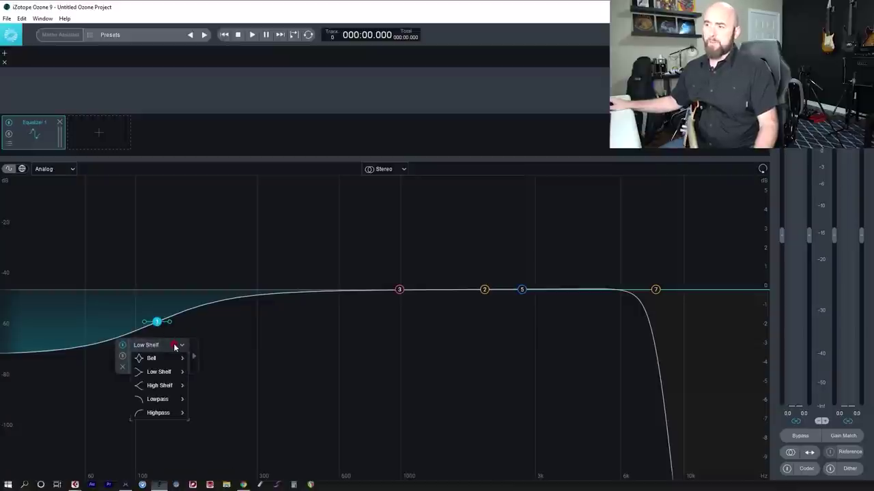
mouse_move(172, 413)
click(205, 413)
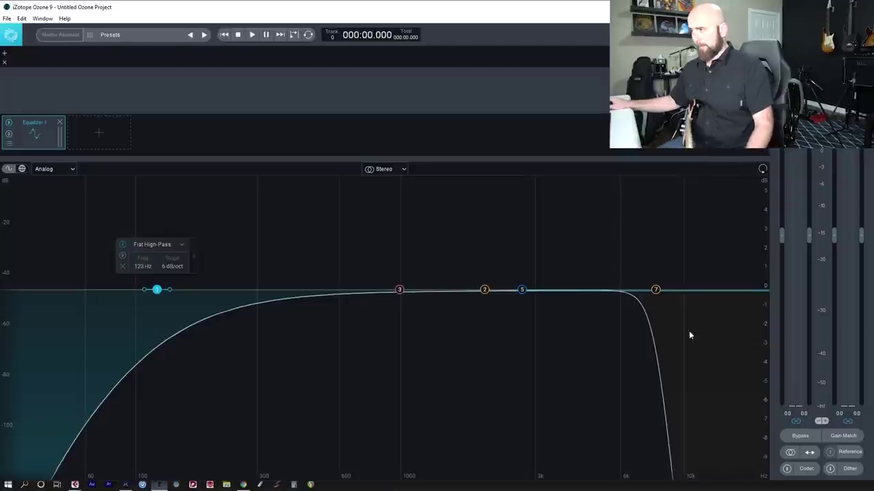
Change band 7 into a Proportional Q bell, leaving it flat at 6635 Hz, 0.0 dB
click(655, 289)
click(666, 246)
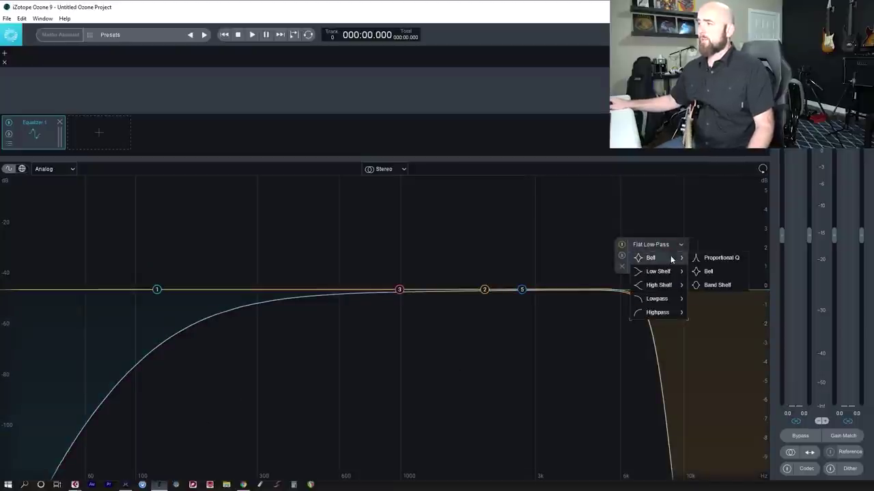
click(666, 283)
drag(658, 295, 630, 262)
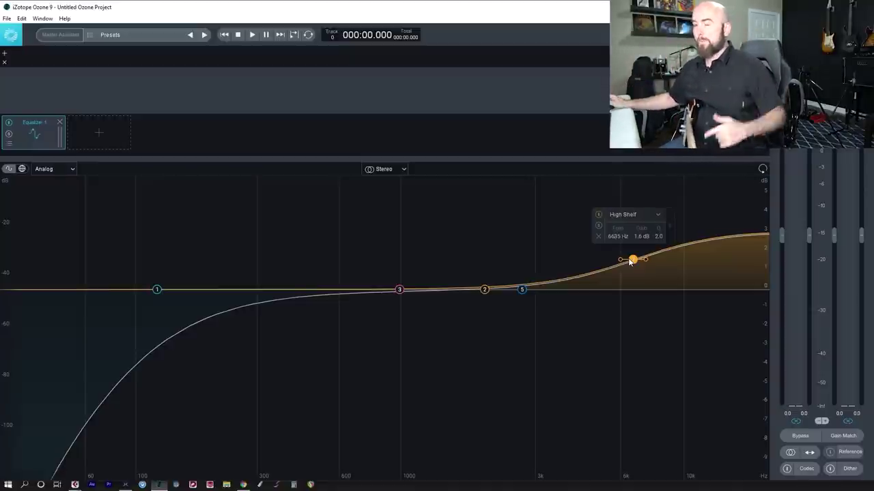
Select band 3's 993 Hz bell and slide it down to 922 Hz
click(400, 291)
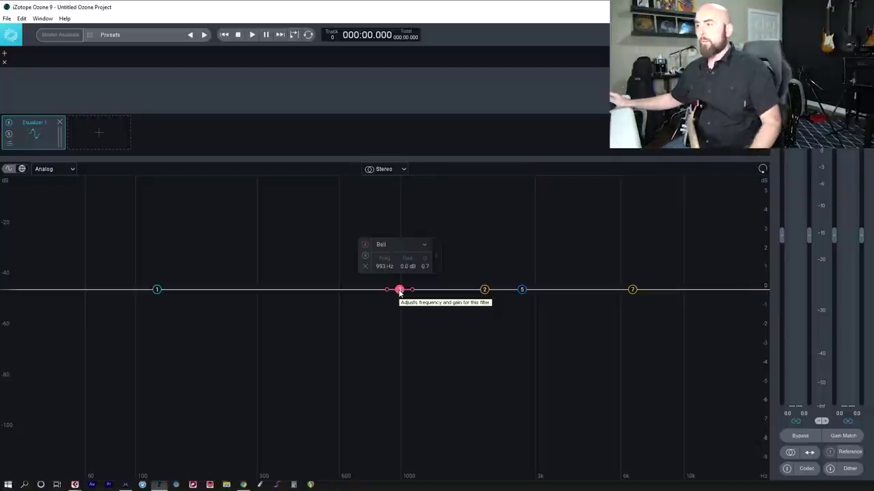
drag(399, 290, 390, 290)
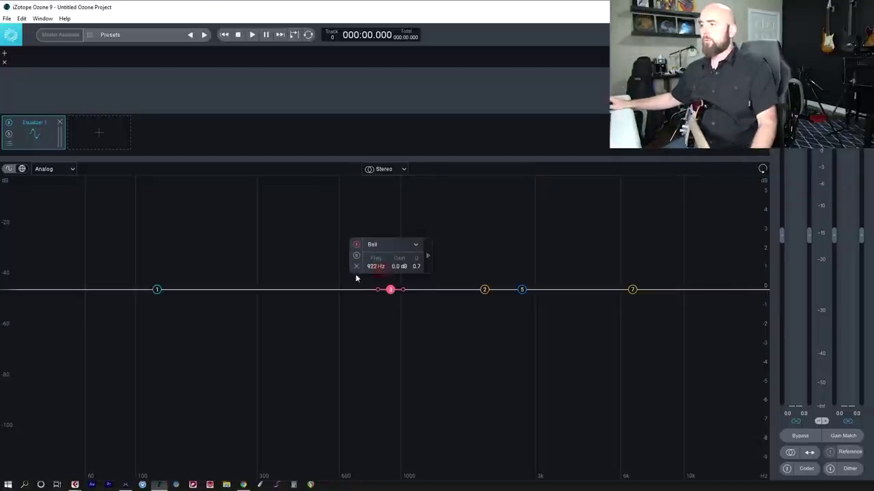
Enter 1000 Hz as band 3's bell frequency
click(373, 268)
text(1000)
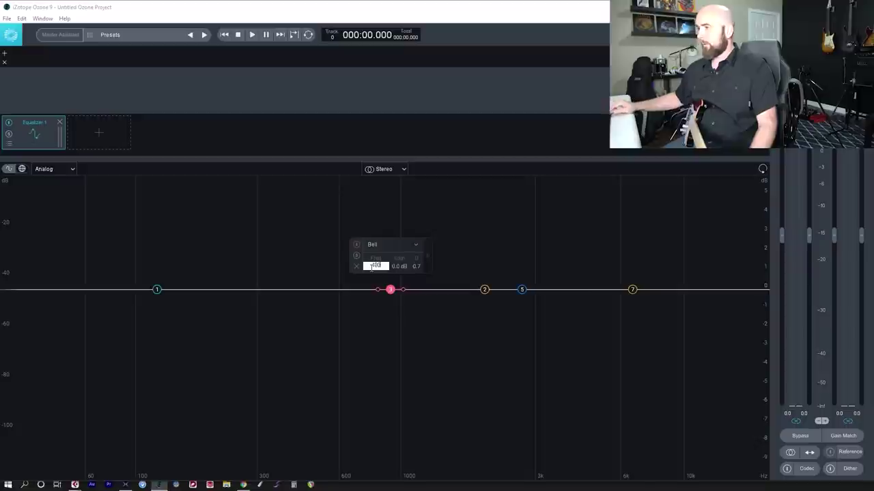
key(Return)
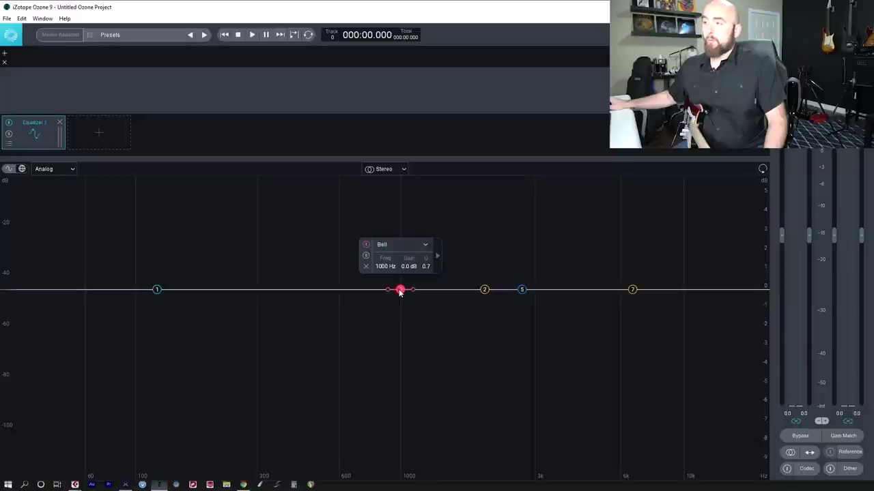
Enter a 4 dB gain for band 3's 1000 Hz bell at Q 0.7
double_click(408, 267)
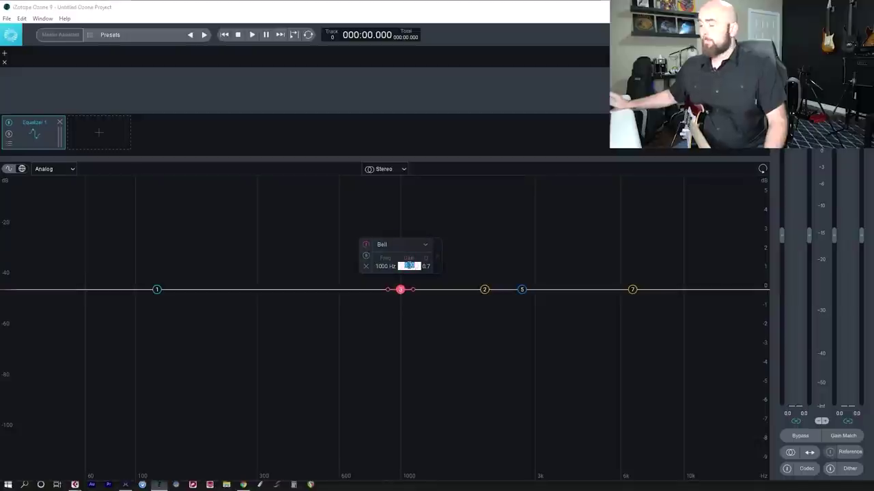
text(4)
key(Return)
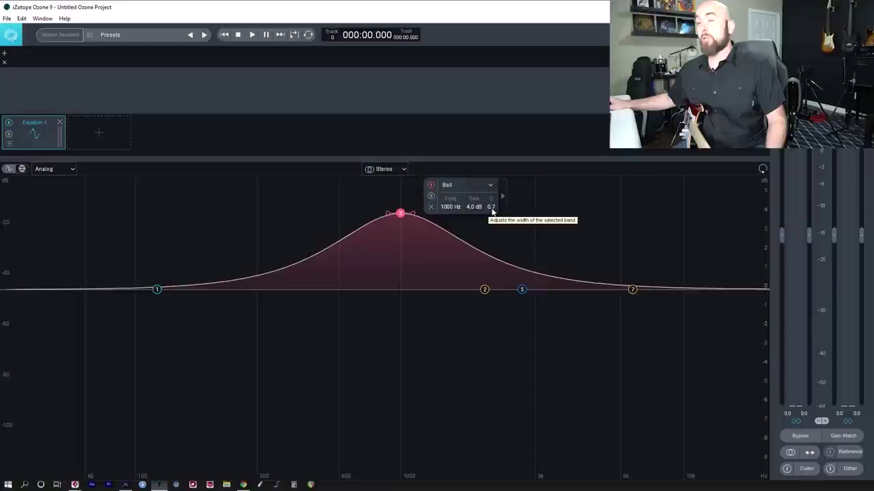
Narrow band 3's bell to a Q of 1.4
double_click(492, 209)
text(1.4)
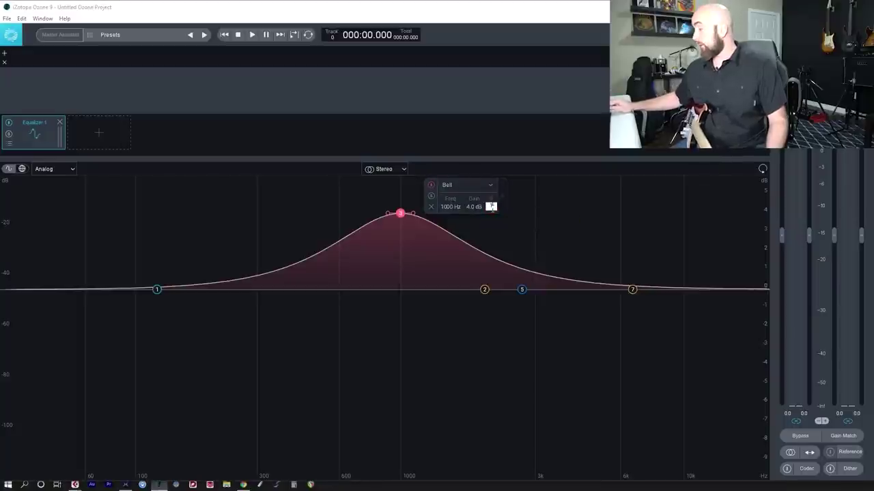
key(Return)
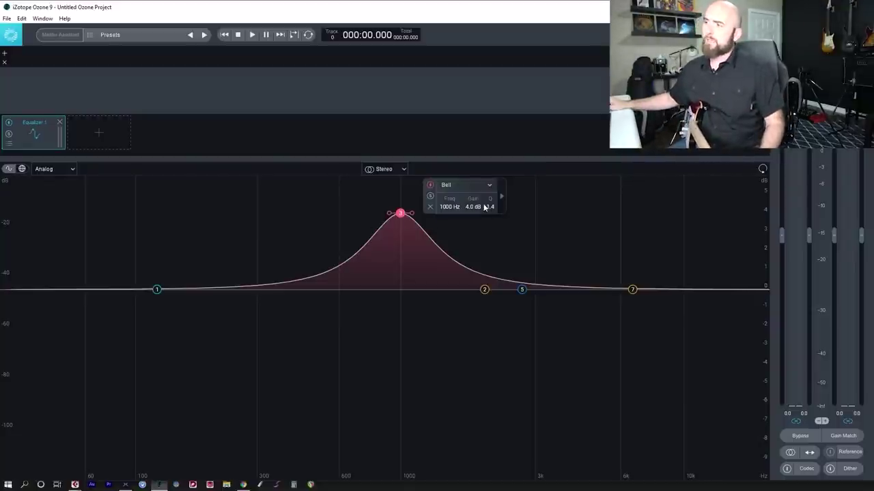
Try other Q and gain values on band 3, then reset it to 0 dB at Q 0.7 and return to HX Edit
scroll(492, 207, up, 3)
scroll(490, 208, down, 3)
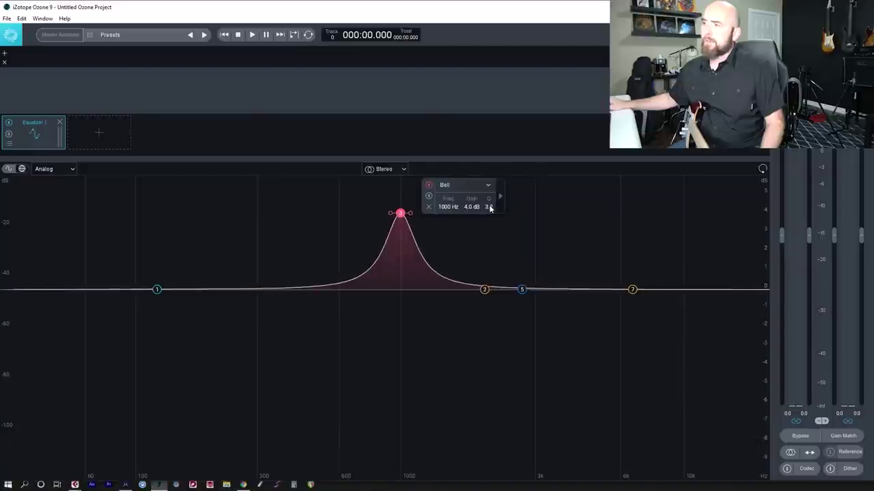
scroll(489, 208, up, 8)
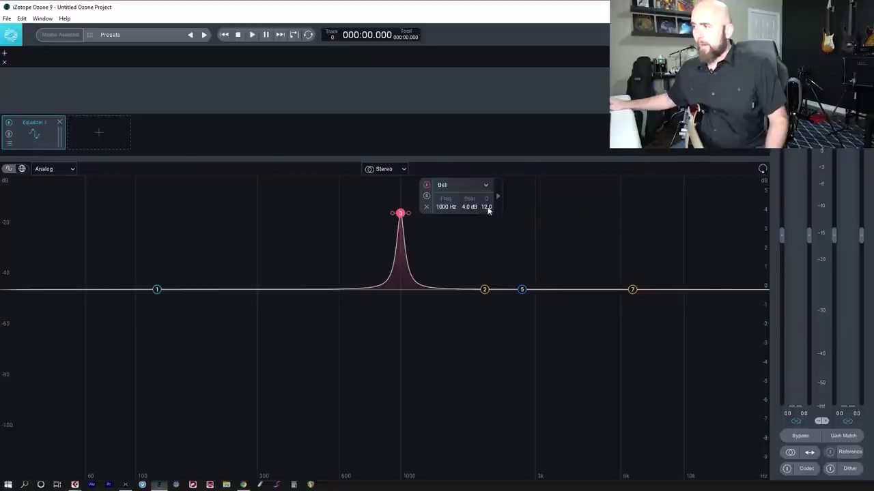
scroll(489, 209, down, 5)
scroll(490, 208, down, 5)
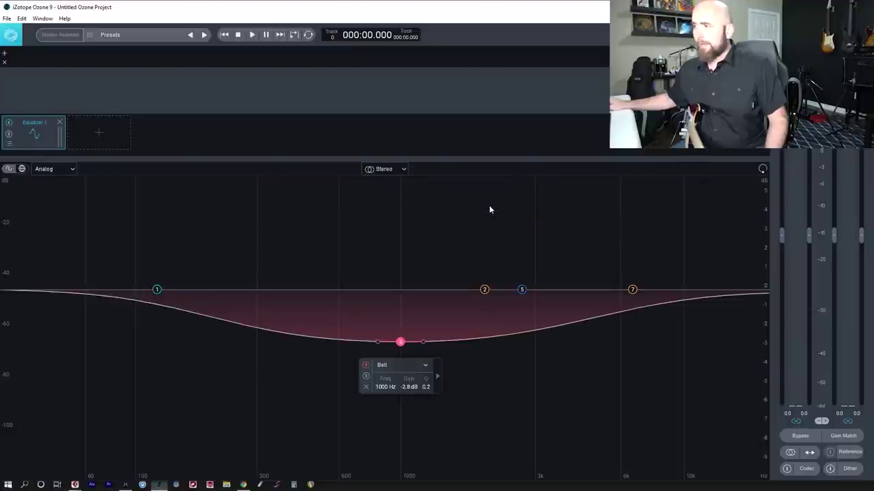
scroll(427, 386, up, 5)
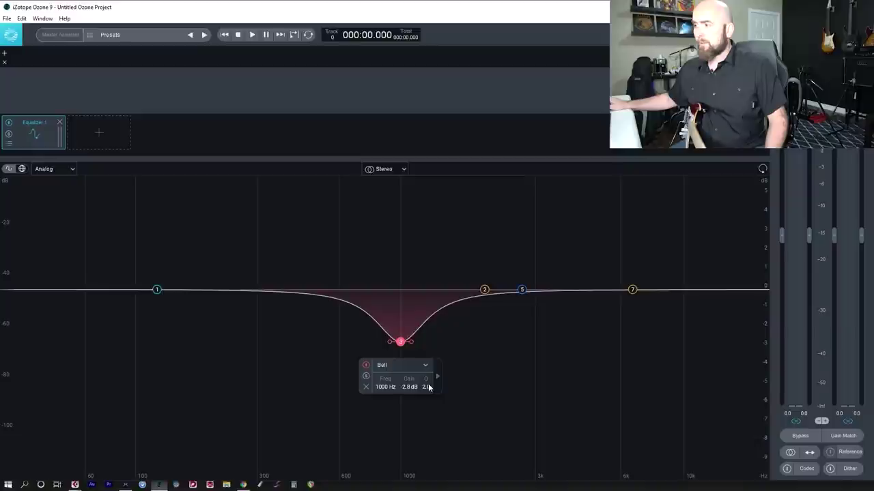
scroll(427, 386, down, 5)
scroll(413, 390, up, 5)
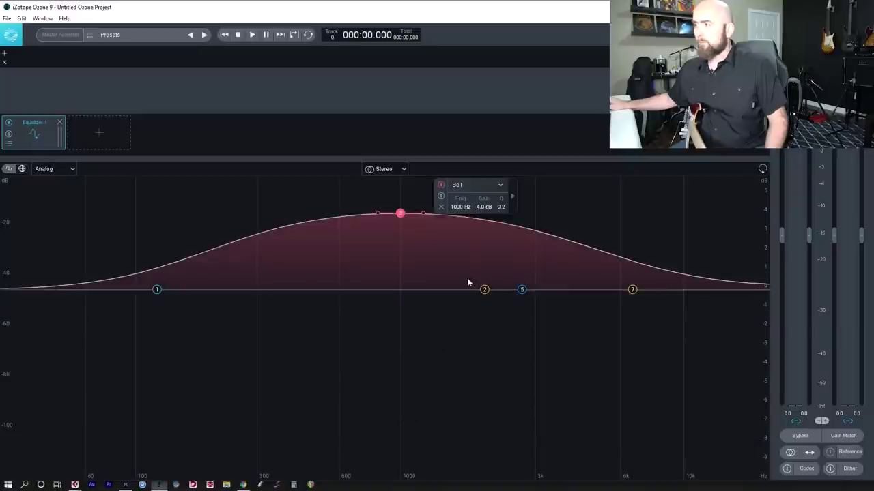
double_click(492, 221)
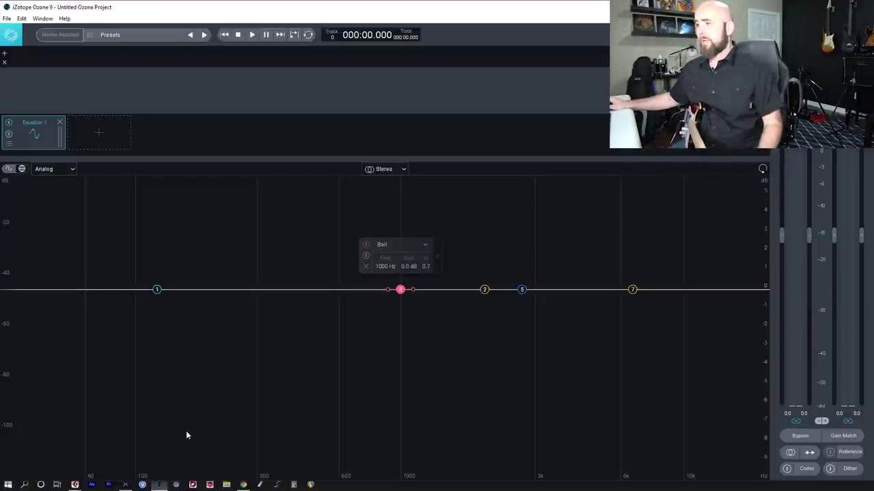
click(125, 485)
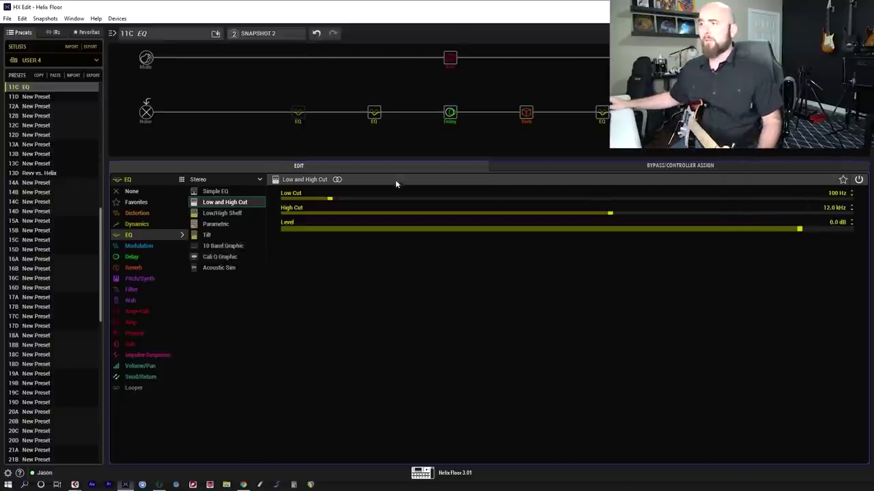
Review the 10 Band Graphic EQ, then show the Parametric EQ (180 Hz +1 dB, 450 Hz −2 dB, 4 kHz +0.5 dB)
click(295, 114)
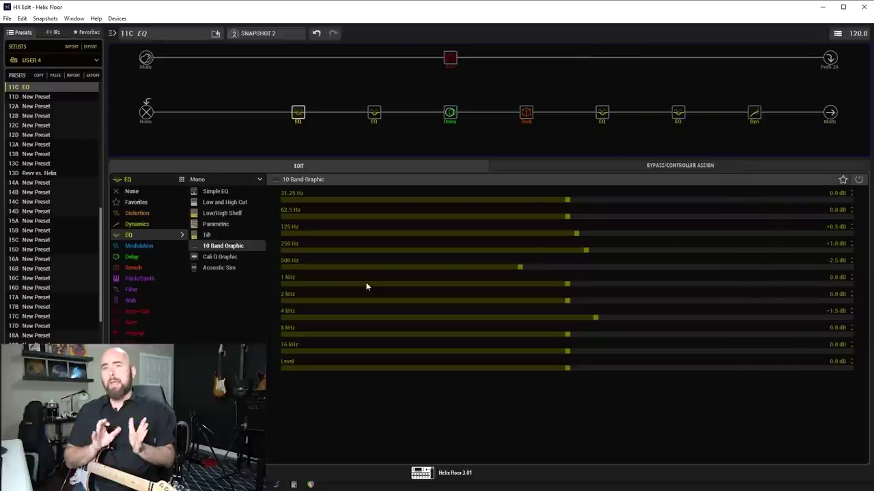
click(603, 114)
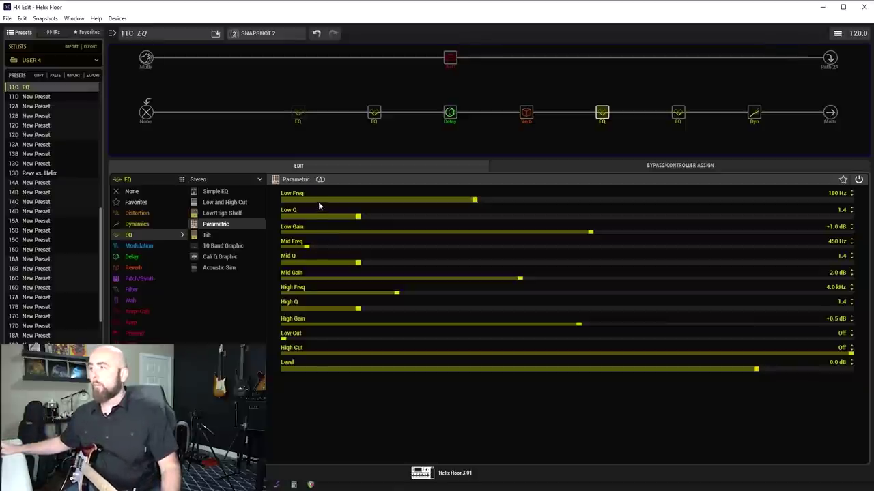
Try a Simple EQ in the first slot with Mid Freq lowered to 125 Hz, then delete it
click(222, 112)
mouse_move(140, 235)
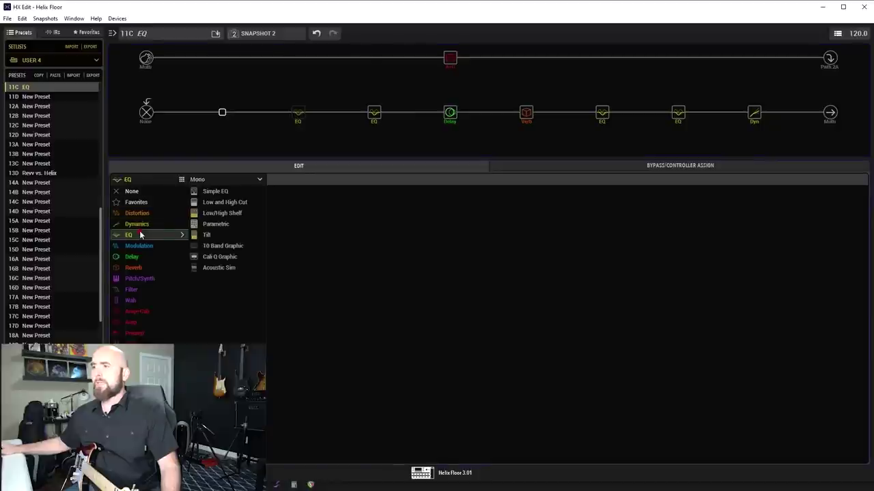
click(215, 191)
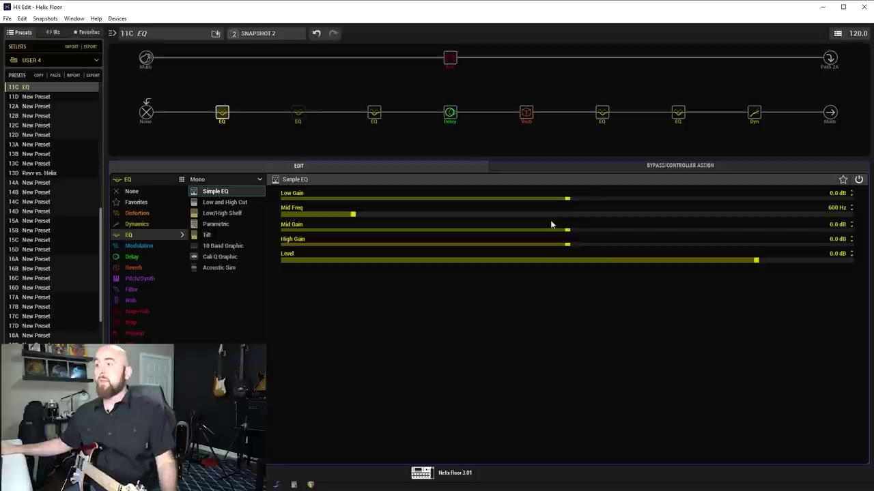
drag(453, 214, 589, 222)
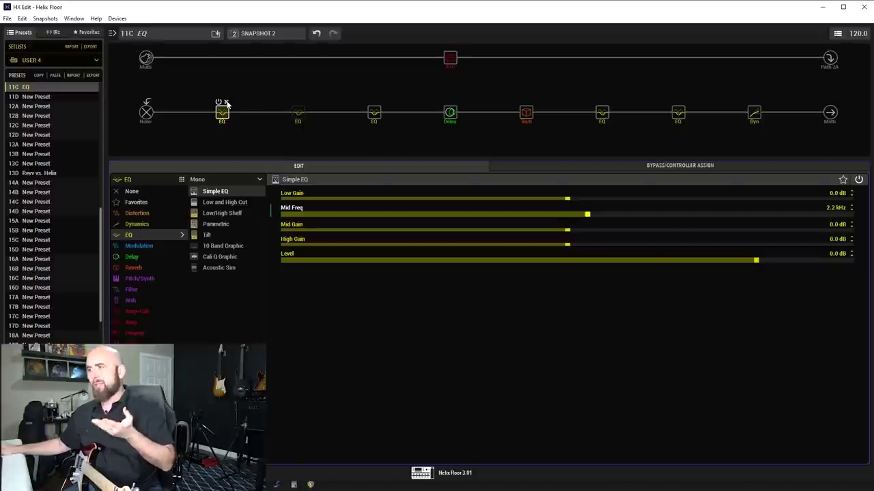
click(226, 101)
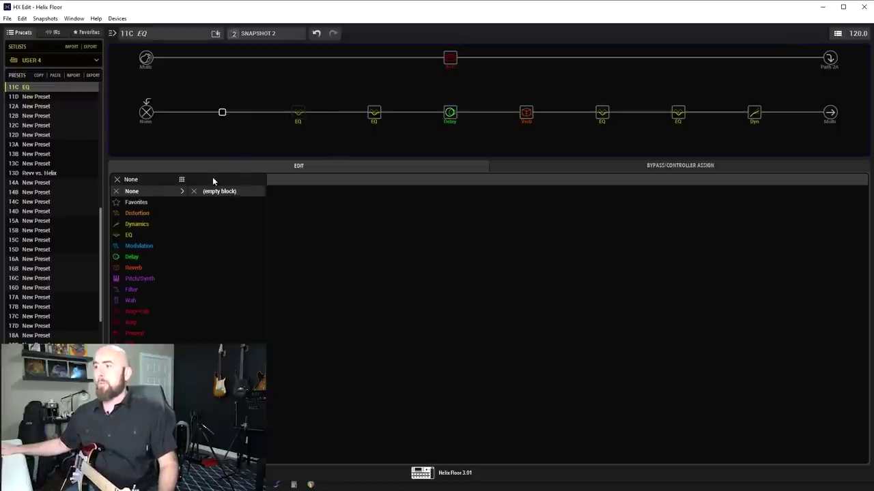
Compare the Low and High Cut and Parametric EQ blocks' settings, then select the Placater Dirty amp
click(139, 235)
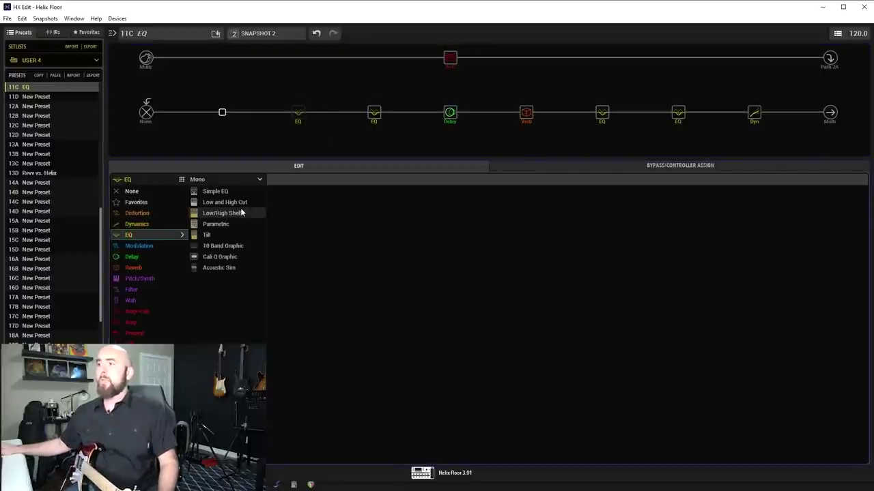
click(686, 117)
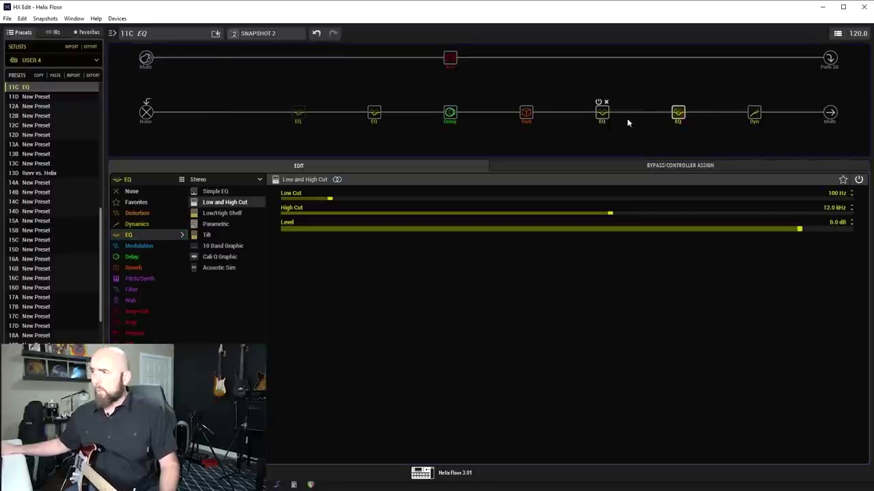
click(603, 114)
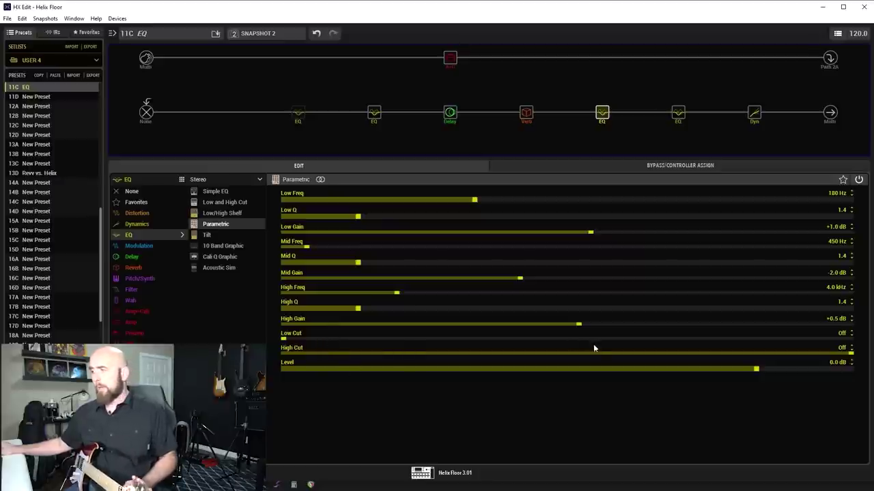
click(678, 122)
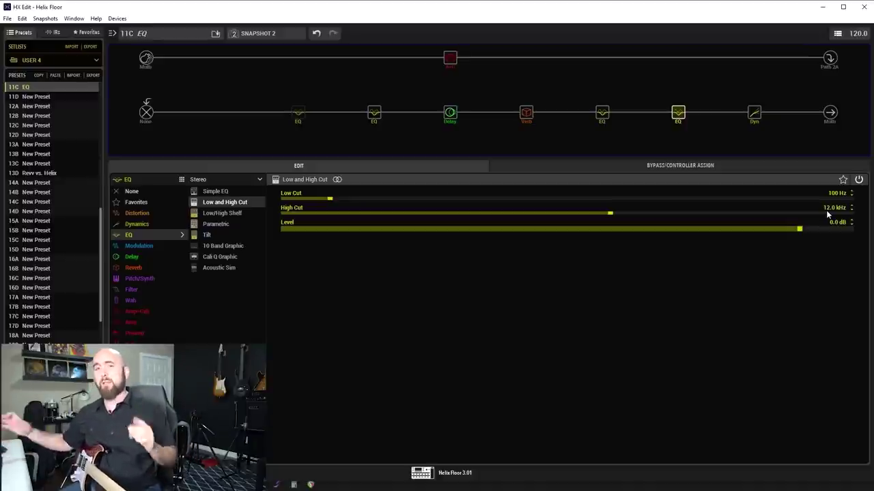
click(450, 57)
Turn the 4x12 Greenback 25 cab's high cut and low cut filters off
click(657, 180)
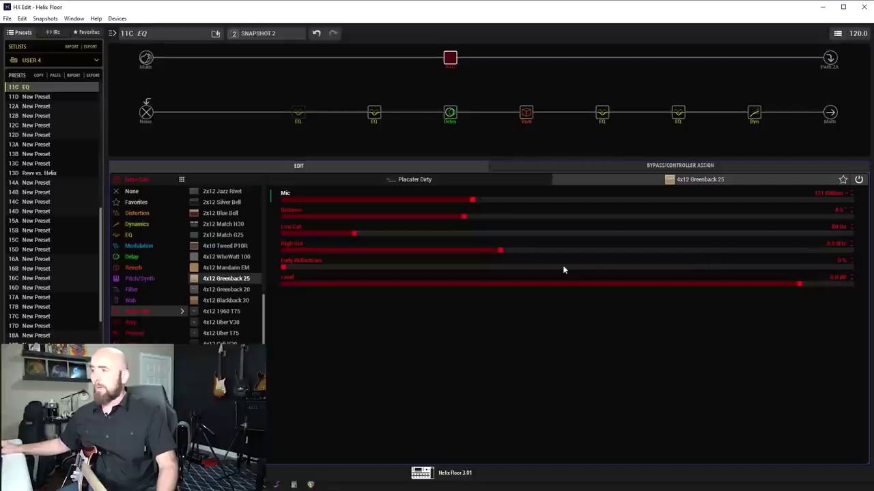
click(500, 251)
click(850, 250)
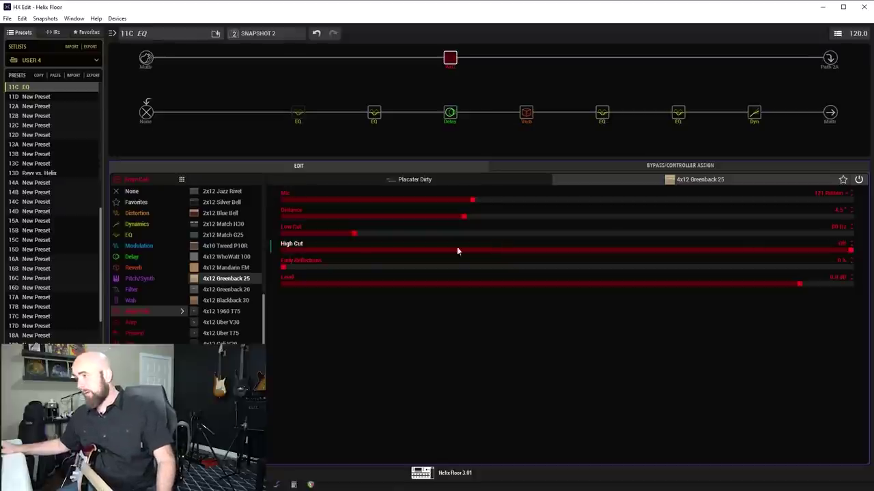
drag(354, 226, 97, 234)
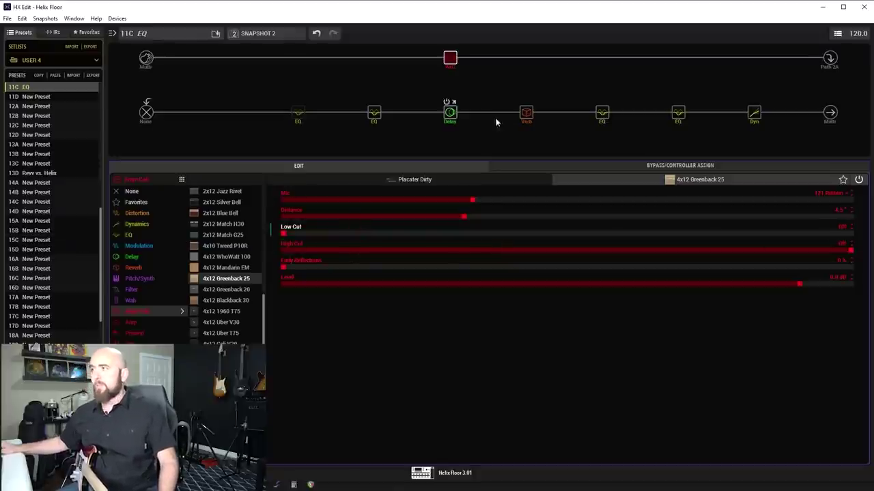
Compare the cab against the Low and High Cut EQ, then show the Parametric EQ's settings
click(685, 117)
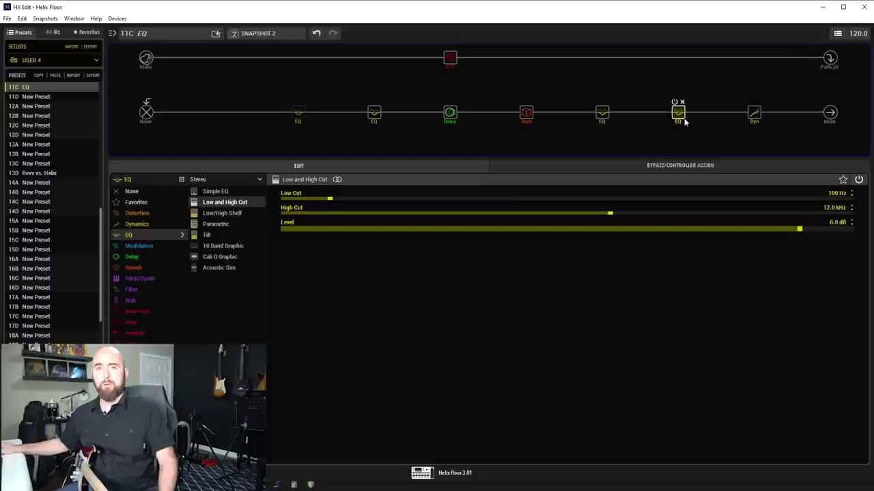
click(450, 59)
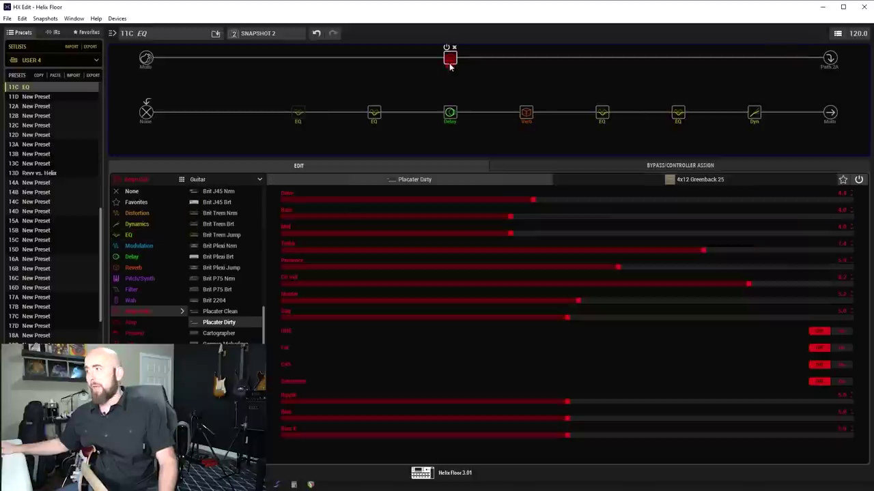
click(676, 180)
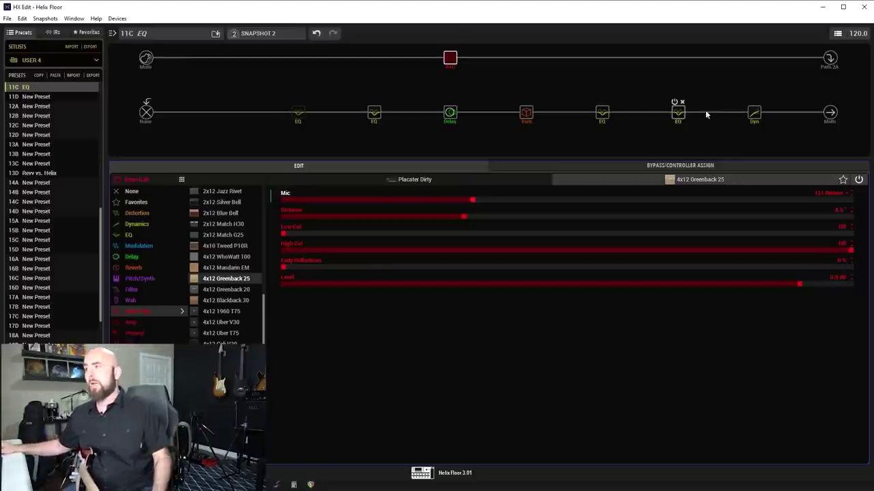
mouse_move(676, 112)
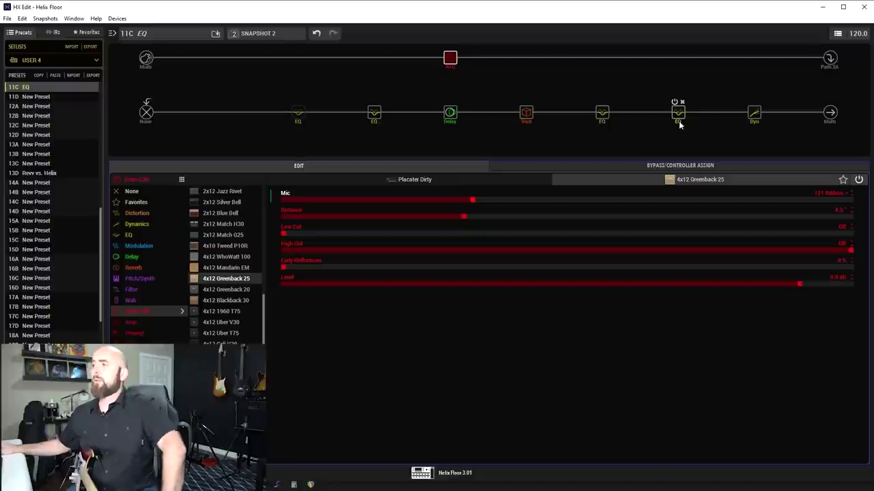
click(678, 116)
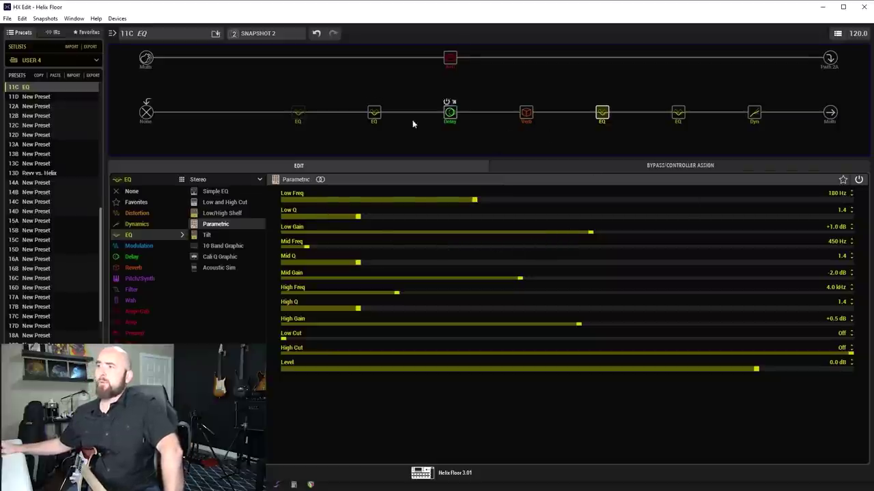
Select the Low/High Shelf EQ block, showing low gain −2.0 dB and high gain +1.0 dB
click(378, 120)
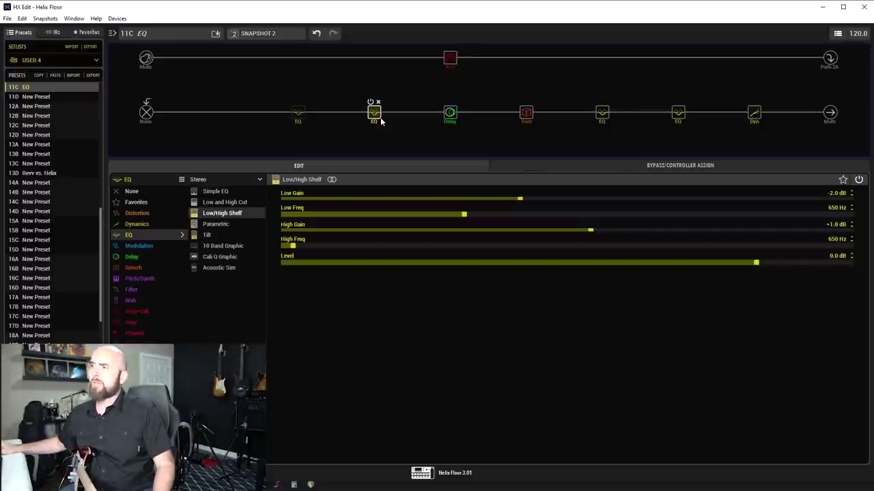
Check the bypassed 10 Band Graphic EQ, then add a Cali Q Graphic EQ to the empty first slot
click(297, 112)
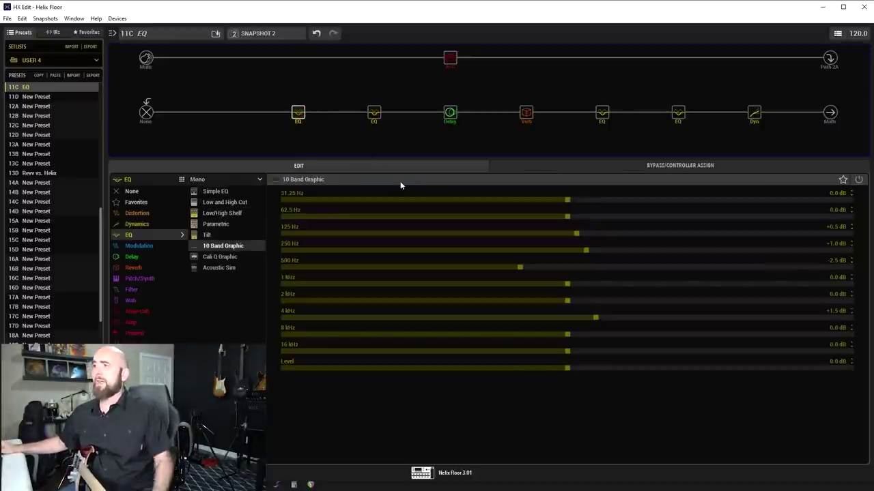
click(222, 113)
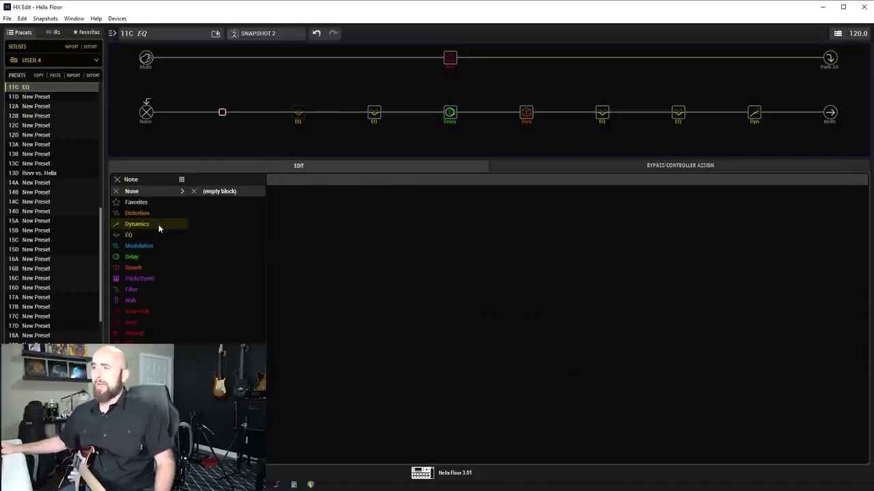
click(142, 233)
click(220, 257)
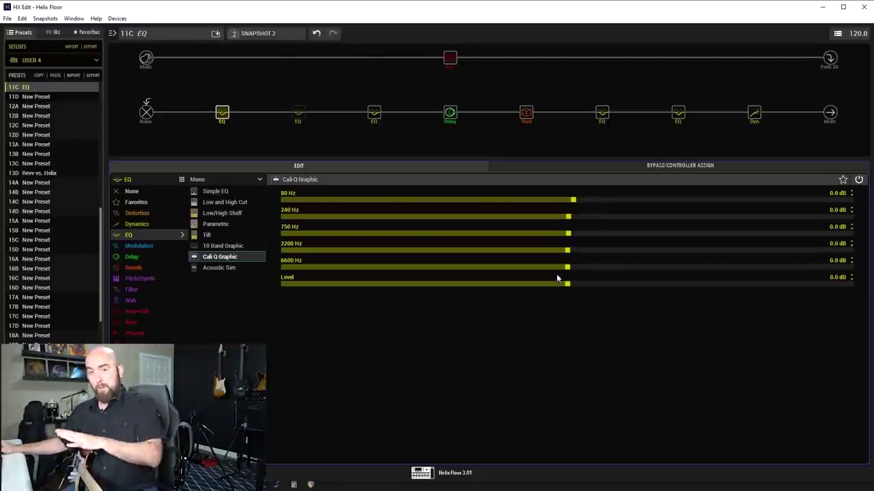
Delete the Cali Q Graphic block and reselect the 10 Band Graphic EQ and empty first slot
mouse_move(229, 105)
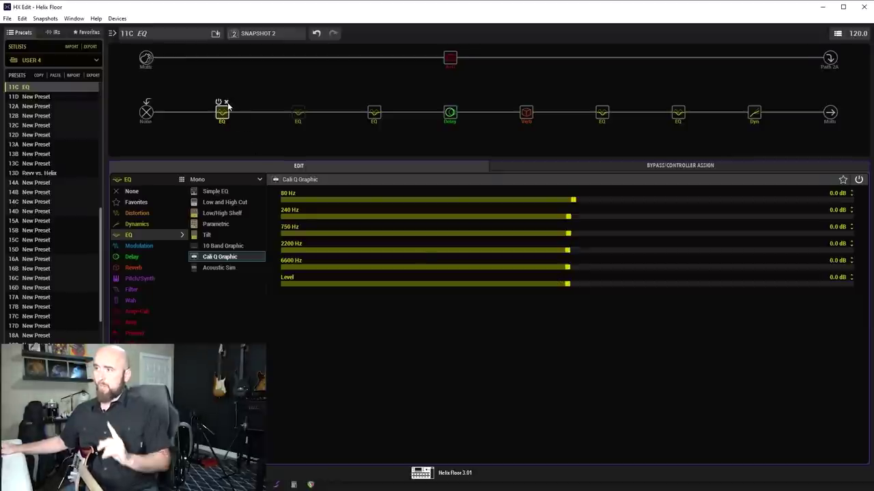
click(226, 102)
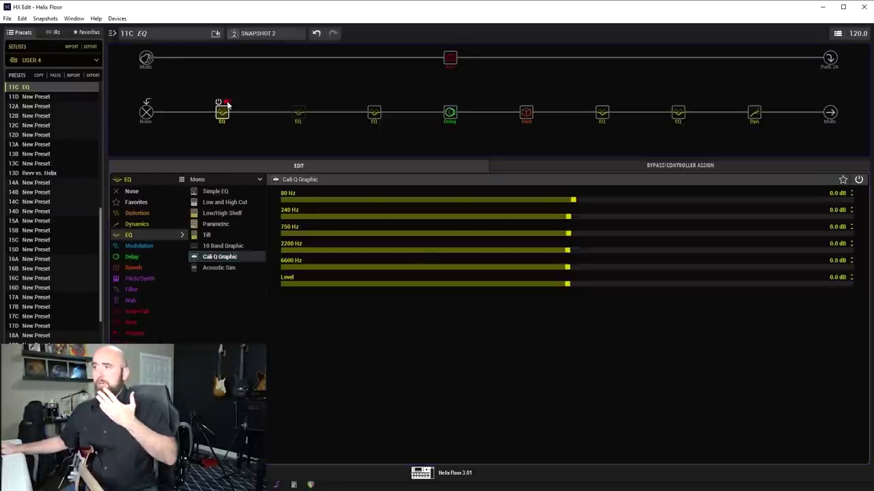
click(297, 116)
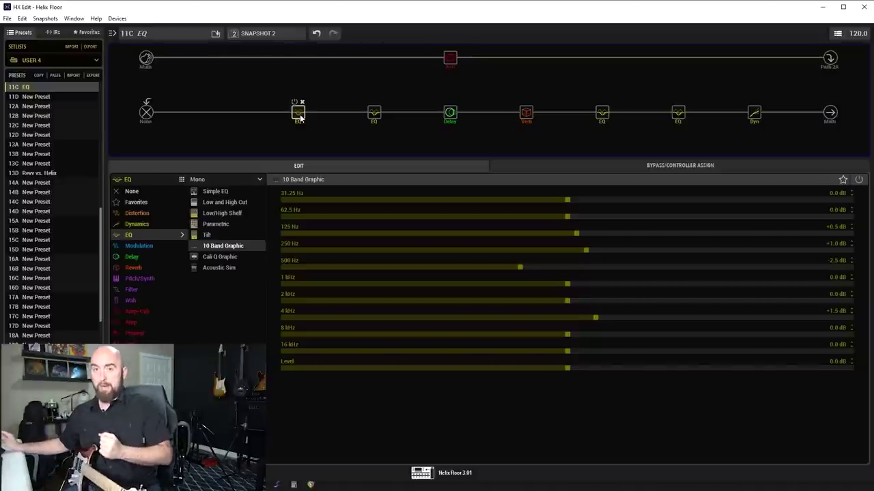
click(225, 114)
Add a Tilt EQ to the first slot and sweep its tilt between bright and dark, ending at Bright 12
click(152, 235)
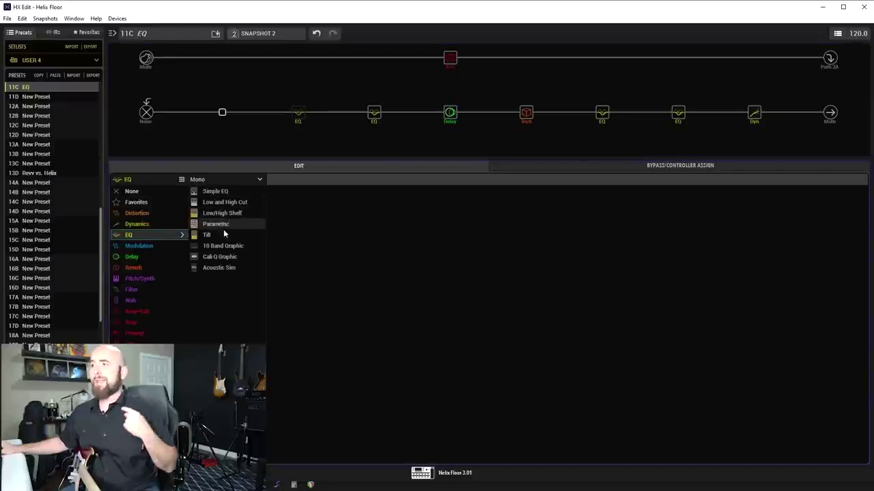
click(223, 235)
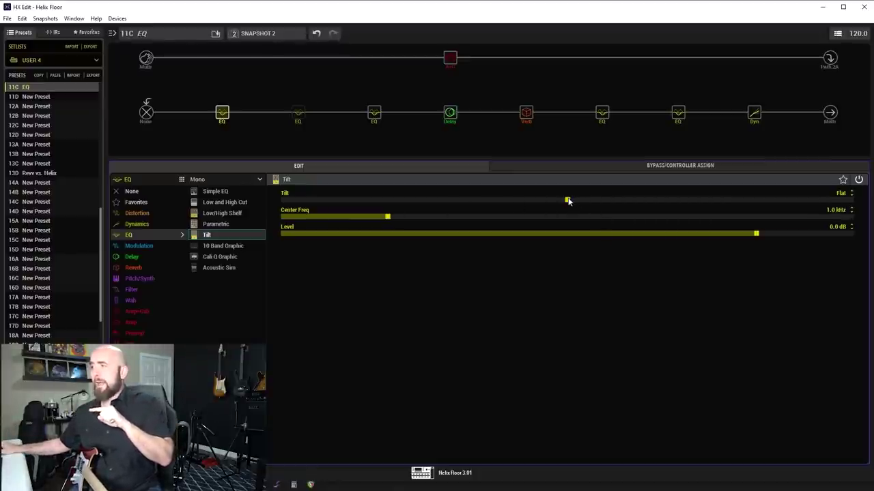
drag(567, 200, 741, 197)
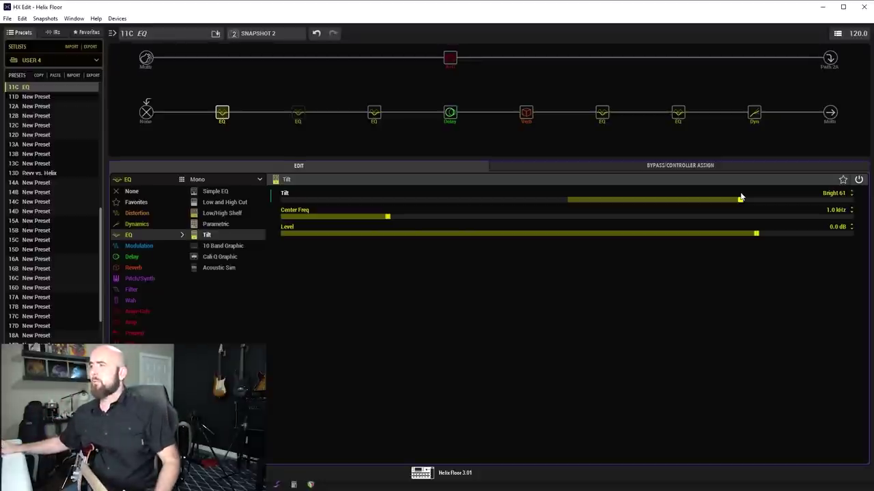
drag(739, 199, 567, 206)
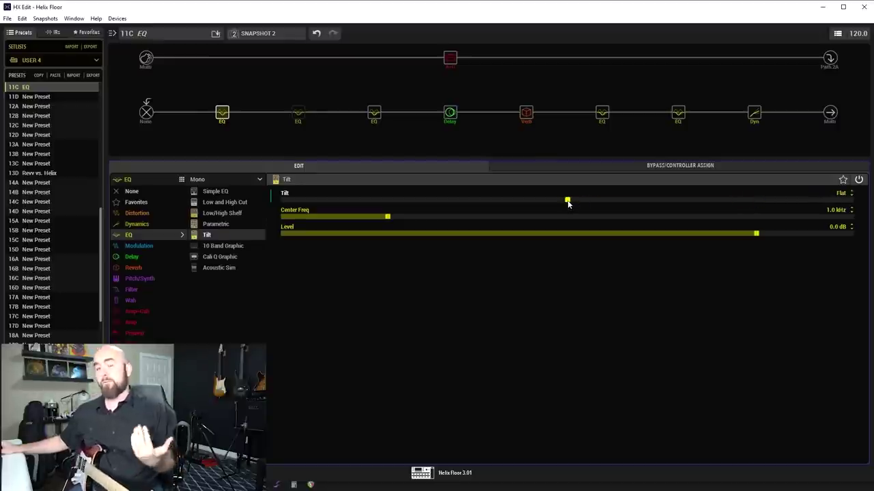
drag(567, 201, 606, 198)
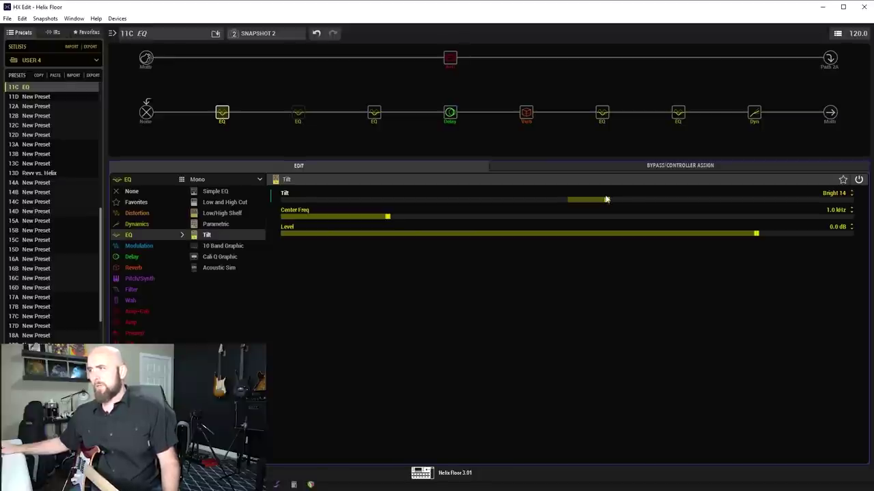
drag(606, 198, 601, 199)
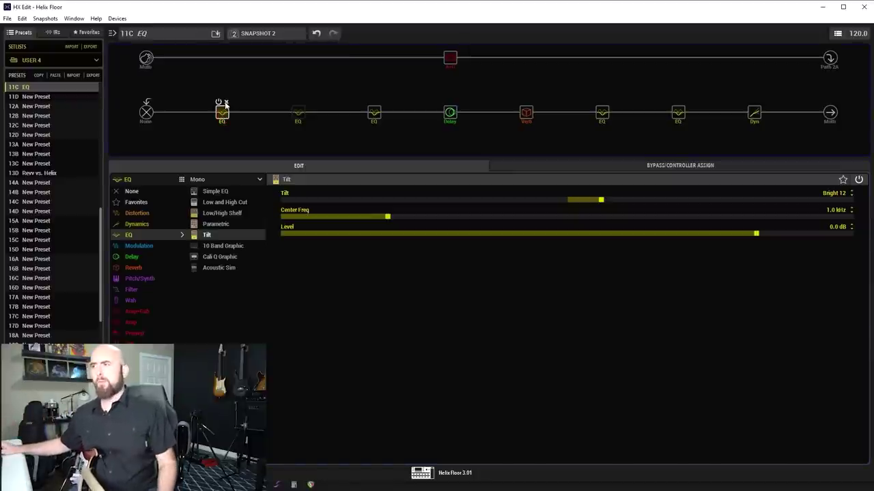
Delete the Tilt EQ block, review the LA Studio Comp and Greenback 25 cab, and open the snapshot list
click(226, 103)
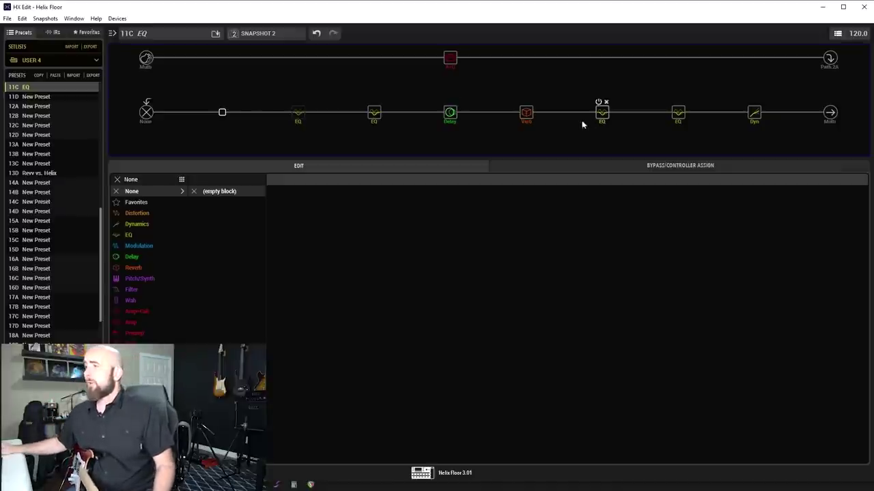
click(754, 114)
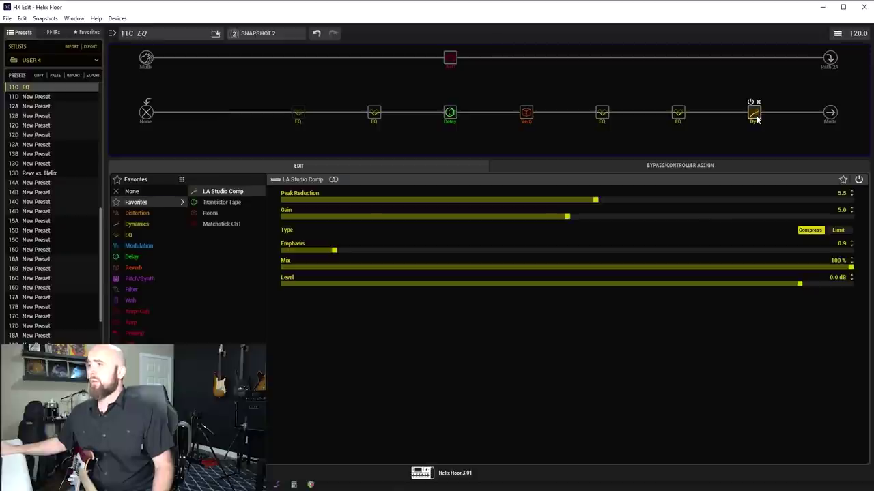
click(450, 60)
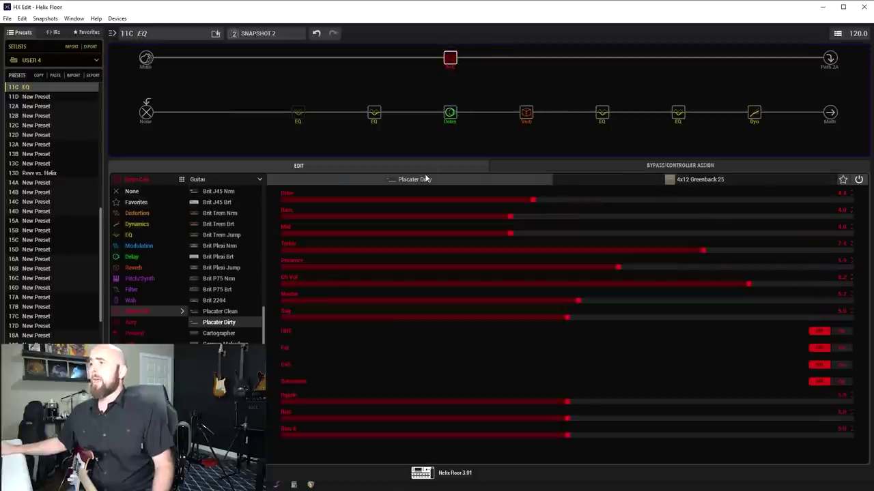
click(675, 182)
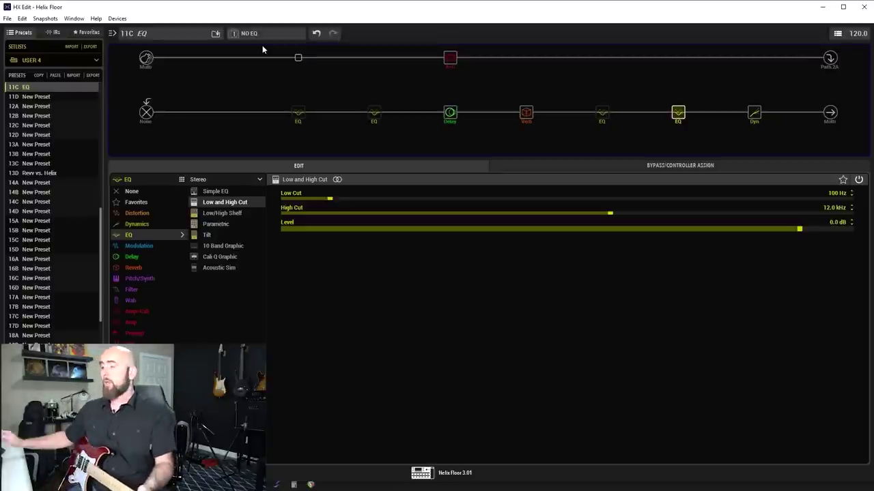
click(264, 37)
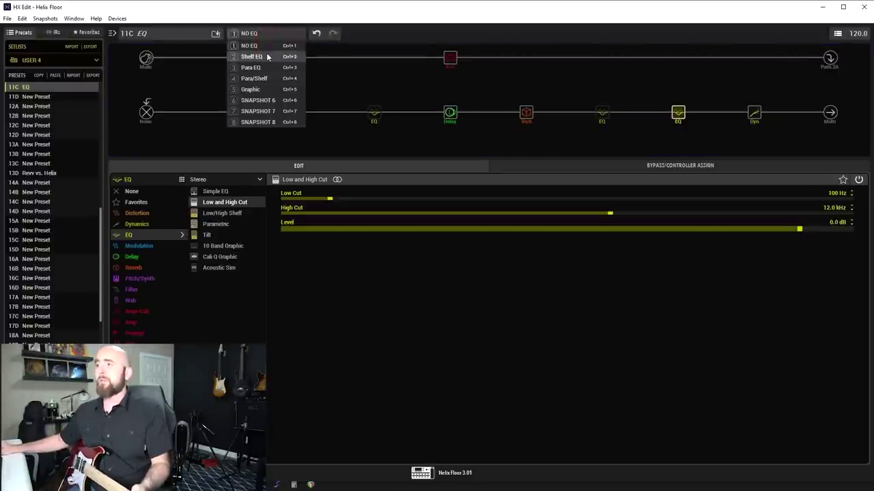
Switch to snapshot 2 Shelf EQ and show the Low/High Shelf EQ (−2.0 dB low, +1.0 dB high)
click(266, 56)
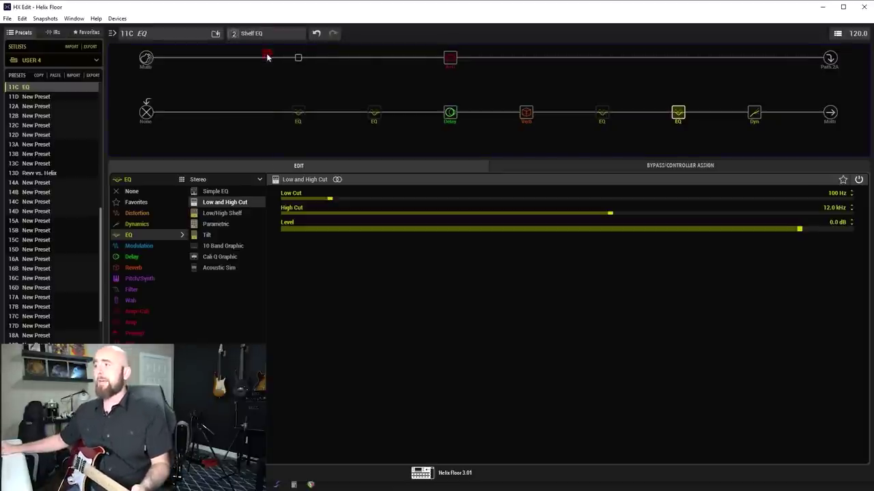
click(374, 112)
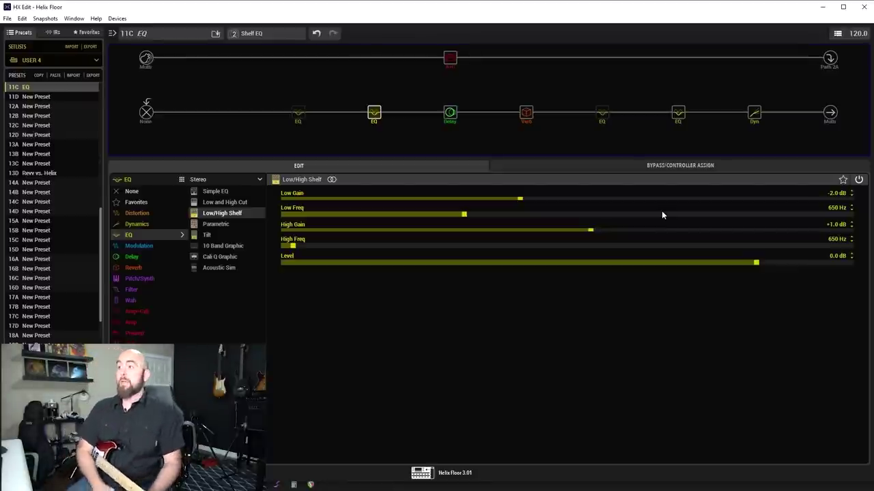
Select snapshot 3 Para EQ and display the Parametric EQ's settings
click(249, 33)
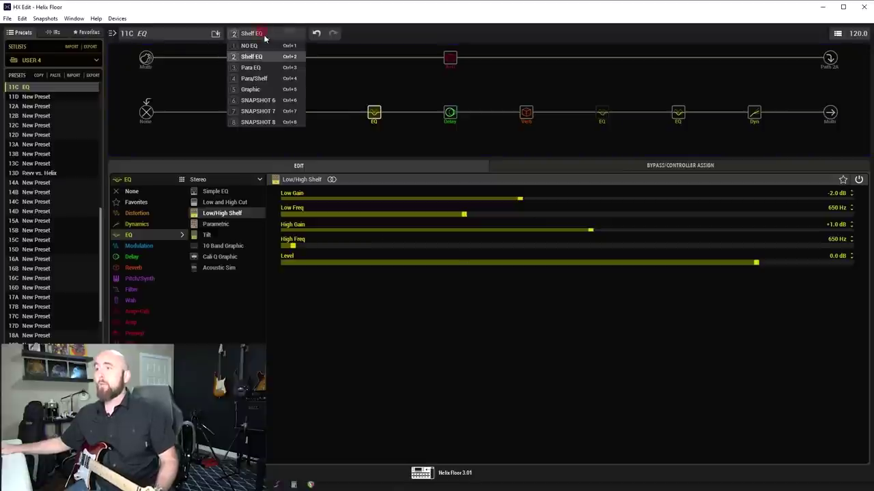
click(253, 67)
click(603, 115)
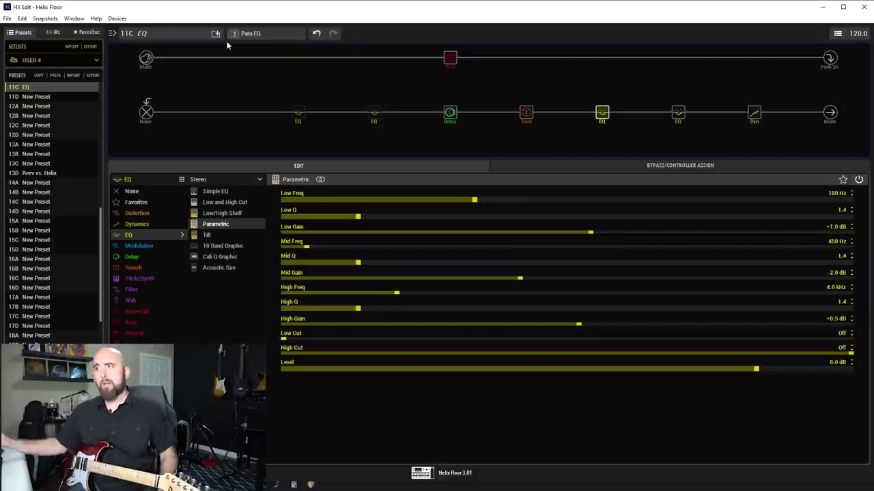
Switch to snapshot 4 Para/Shelf and compare the Low/High Shelf and Parametric EQ settings
click(250, 33)
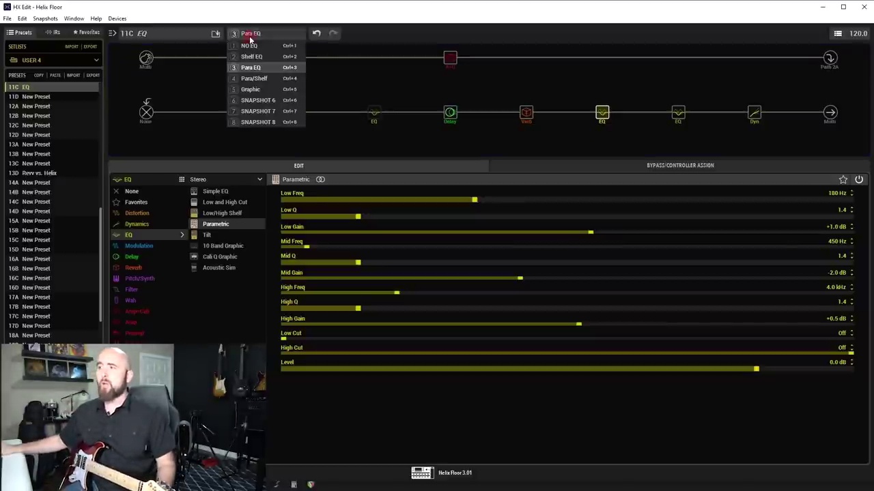
click(254, 78)
click(373, 114)
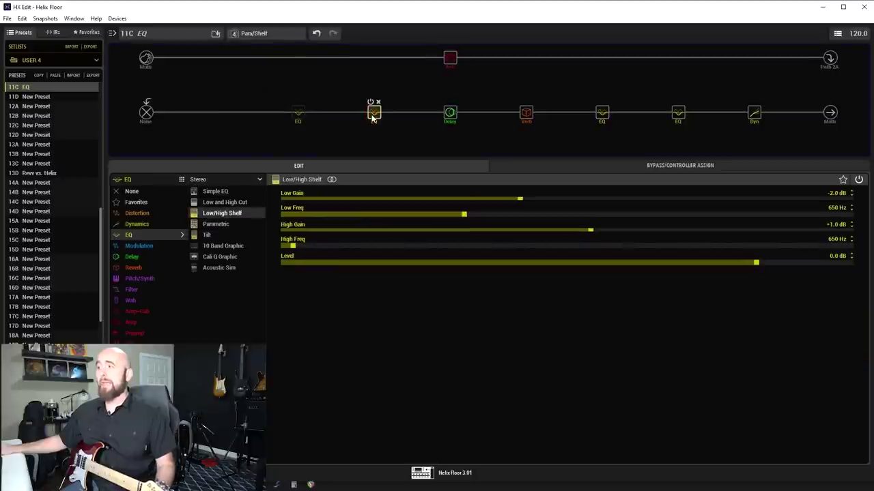
click(601, 112)
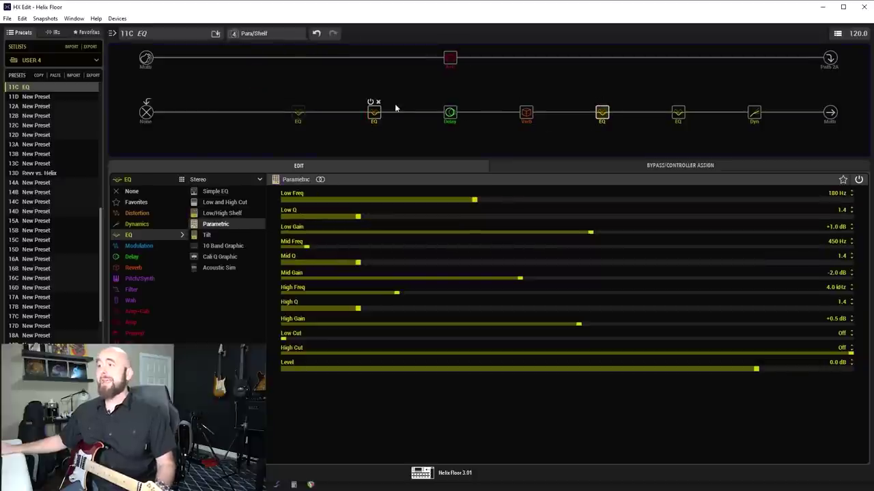
click(373, 114)
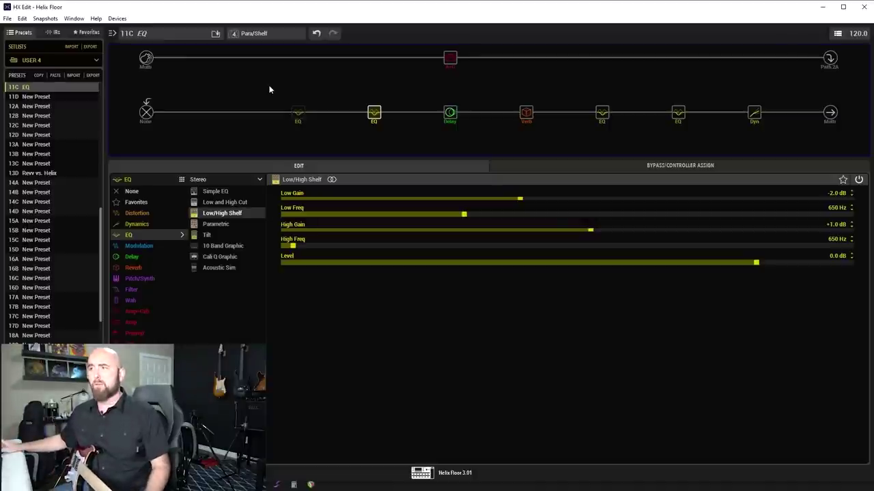
click(269, 36)
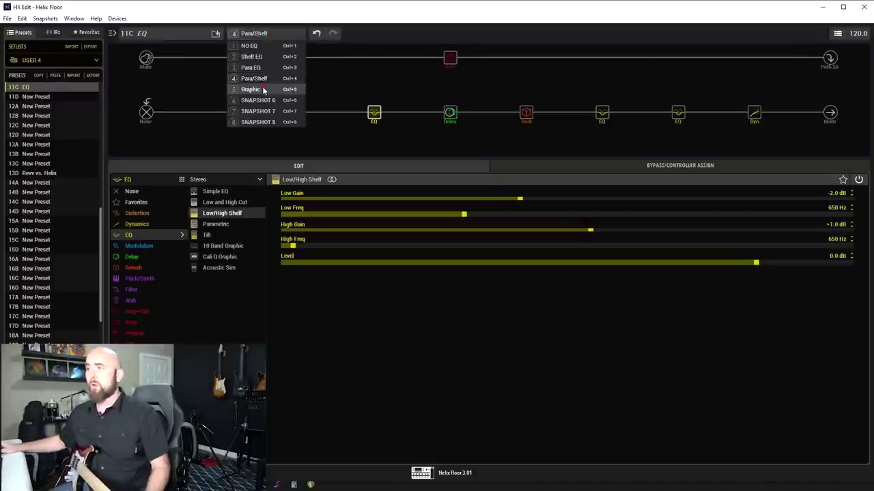
Choose snapshot 5 Graphic and display the first EQ block's 10 Band Graphic sliders
click(264, 89)
click(298, 114)
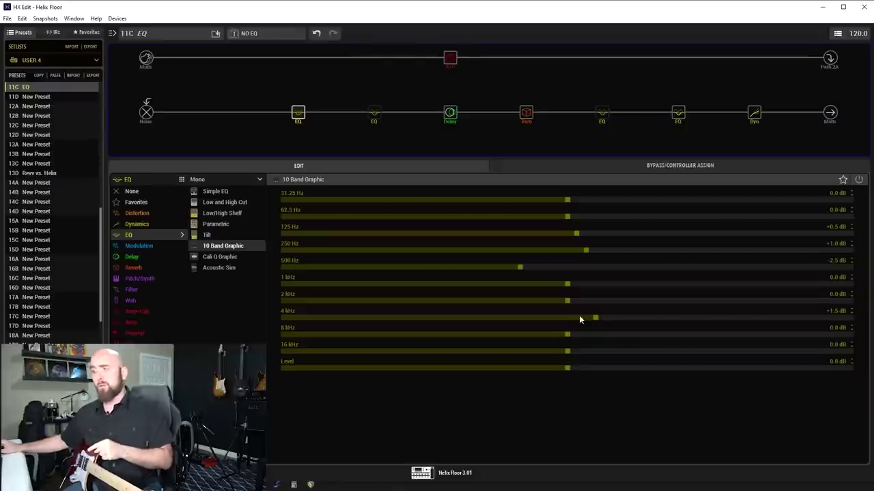
Select the Placater Dirty amp and cab block on the top path
click(448, 62)
Show the 4x12 Greenback 25 cab settings with its ribbon mic
click(647, 183)
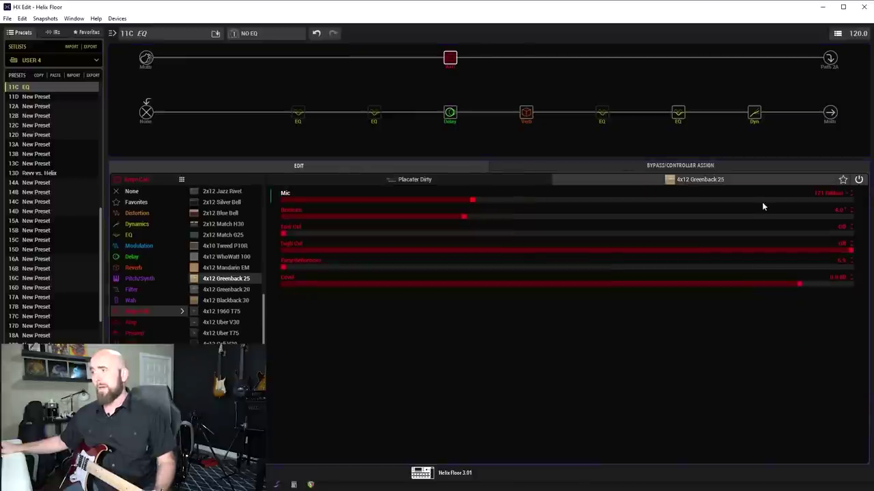